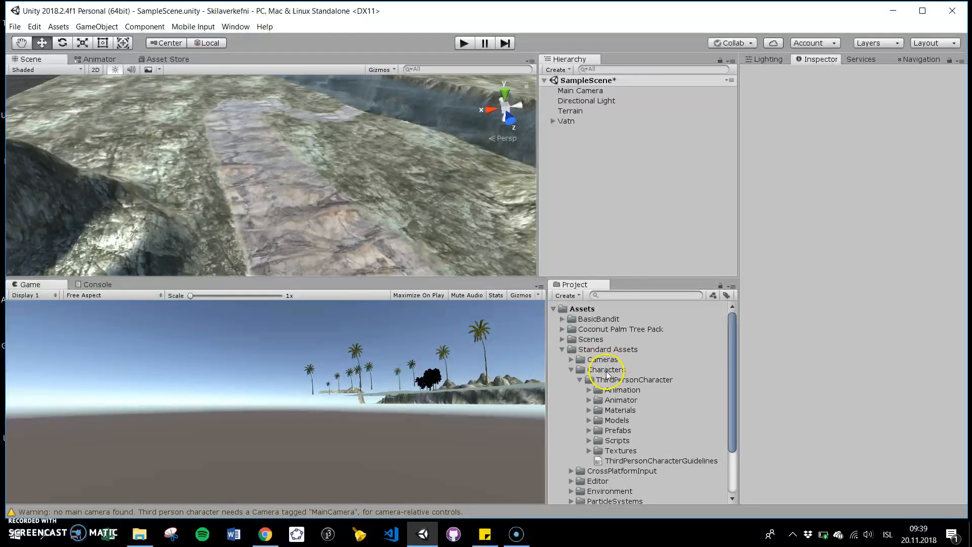
Step: Place the ThirdPersonController prefab from the Standard Assets characters on the stone path of the terrain
left_click(590, 430)
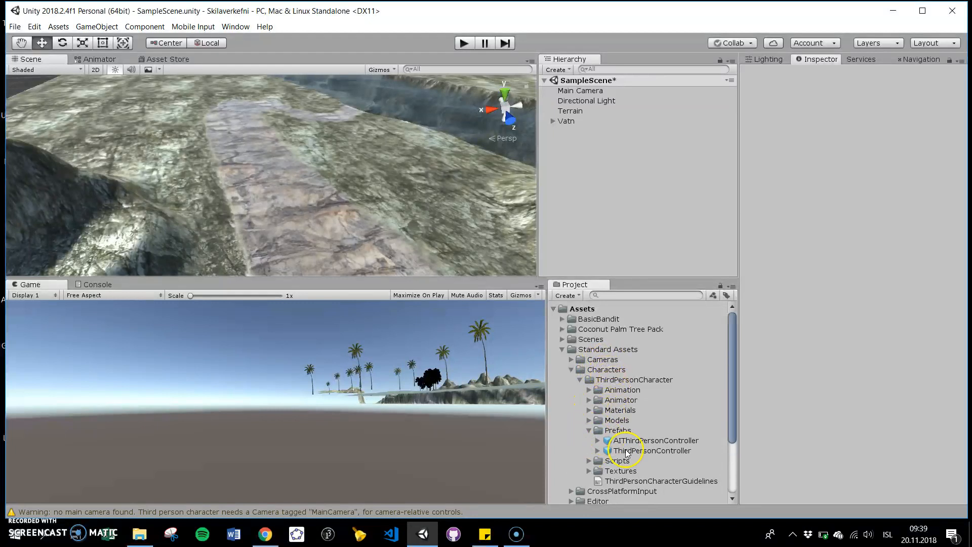
left_click_drag(631, 454, 377, 236)
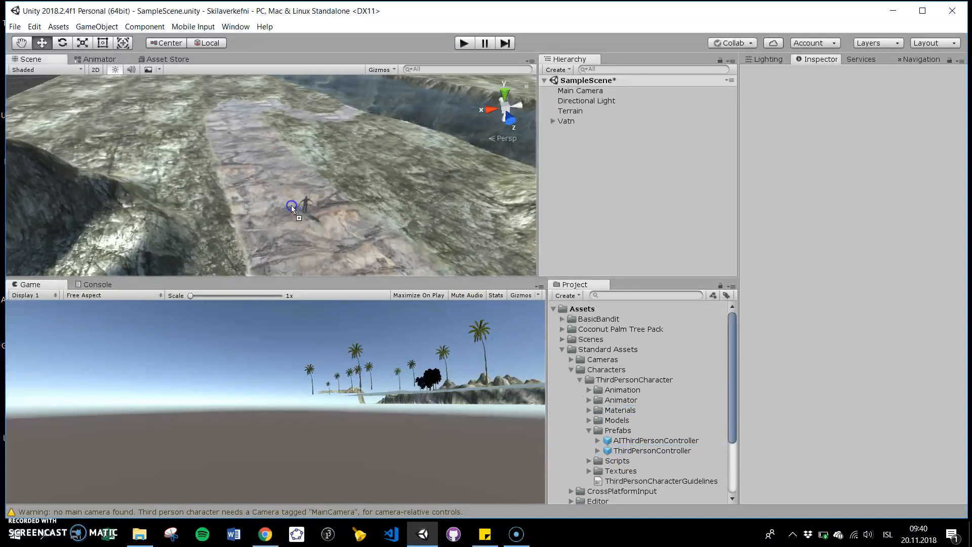
left_click_drag(282, 187, 281, 183)
key("f")
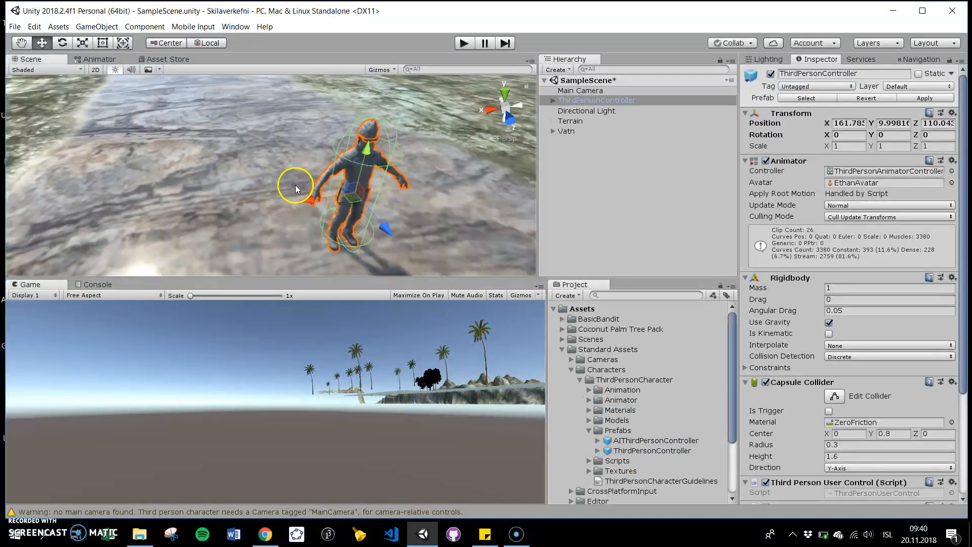
middle_click_drag(353, 199, 343, 200)
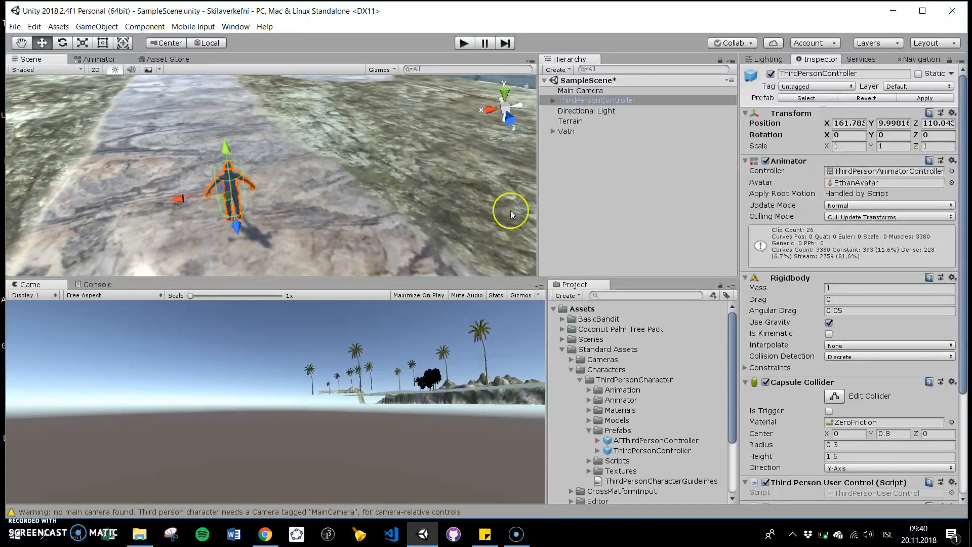
left_click(596, 200)
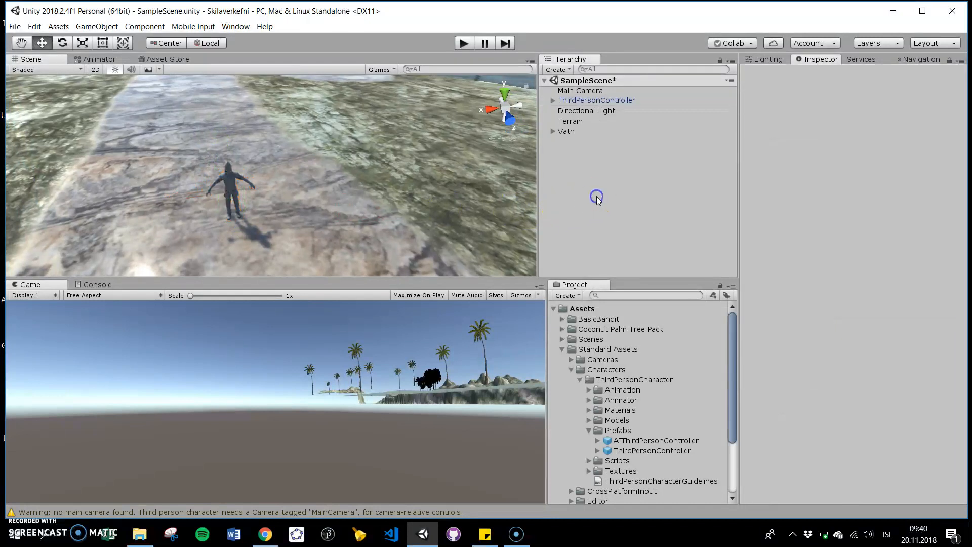
Step: Place the FreeLookCameraRig prefab from the Standard Assets cameras beside the character, and delete the Main Camera from the scene
left_click(562, 349)
left_click(563, 351)
left_click(571, 370)
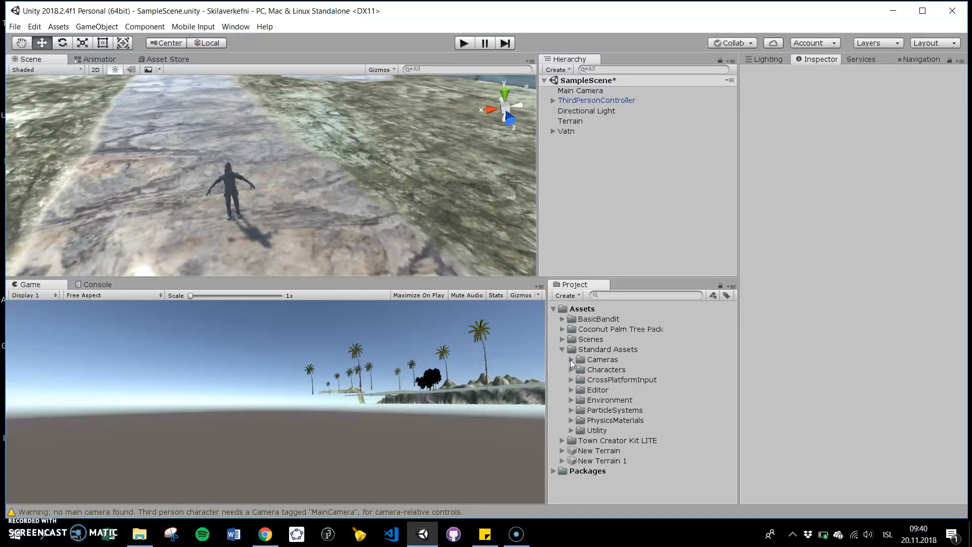
left_click(570, 359)
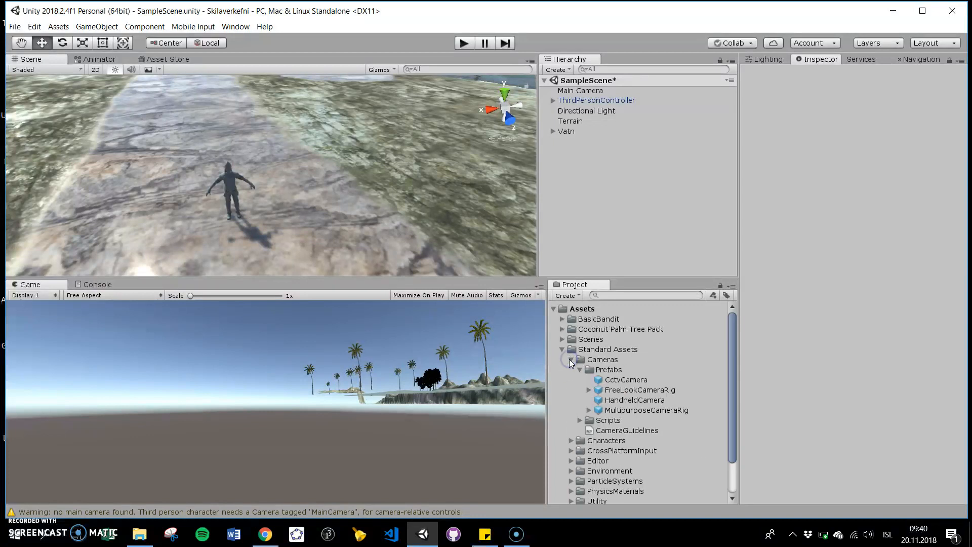
left_click_drag(616, 391, 283, 183)
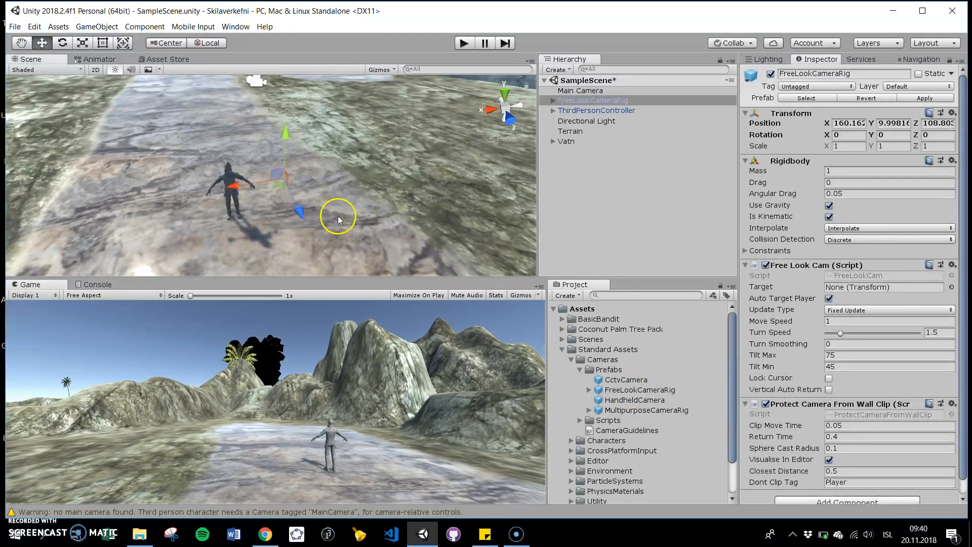
left_click(616, 93)
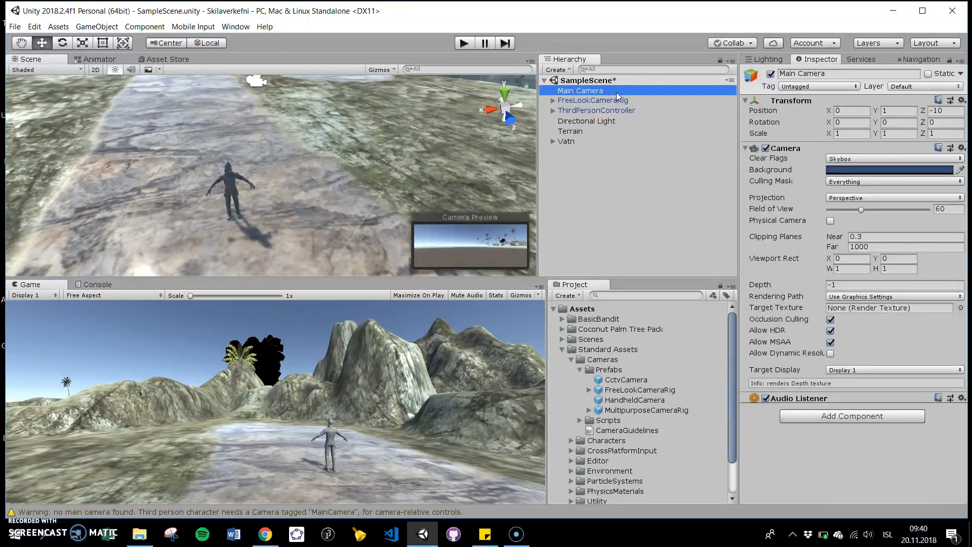
key("Delete")
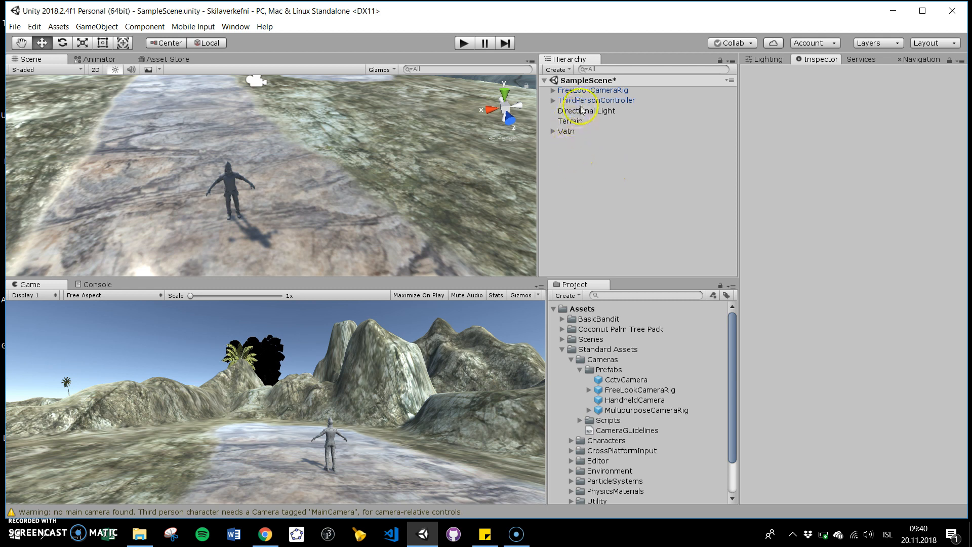
Step: Assign the scene's ThirdPersonController as the Free Look Cam target of the FreeLookCameraRig
left_click(590, 93)
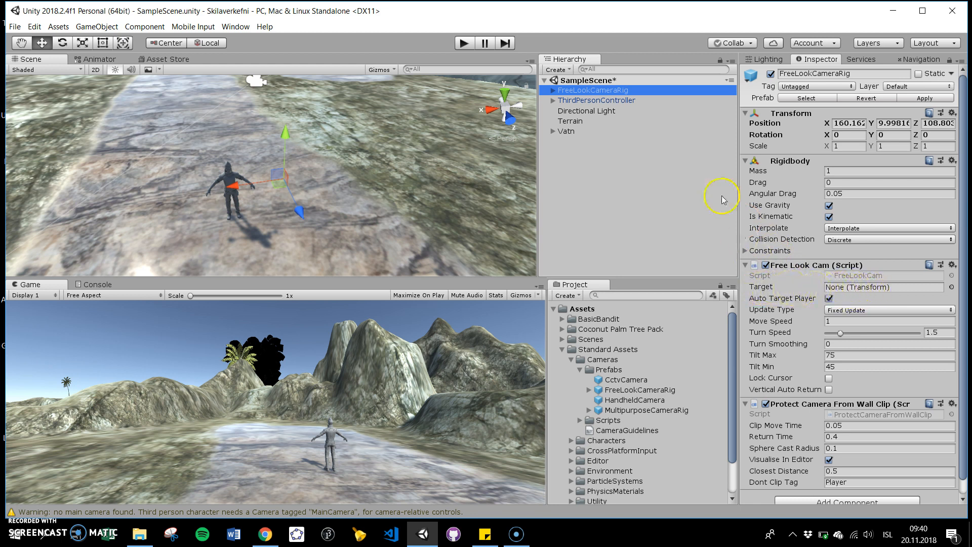
left_click_drag(590, 101, 683, 284)
left_click(684, 283)
left_click(594, 101)
left_click_drag(594, 102, 870, 293)
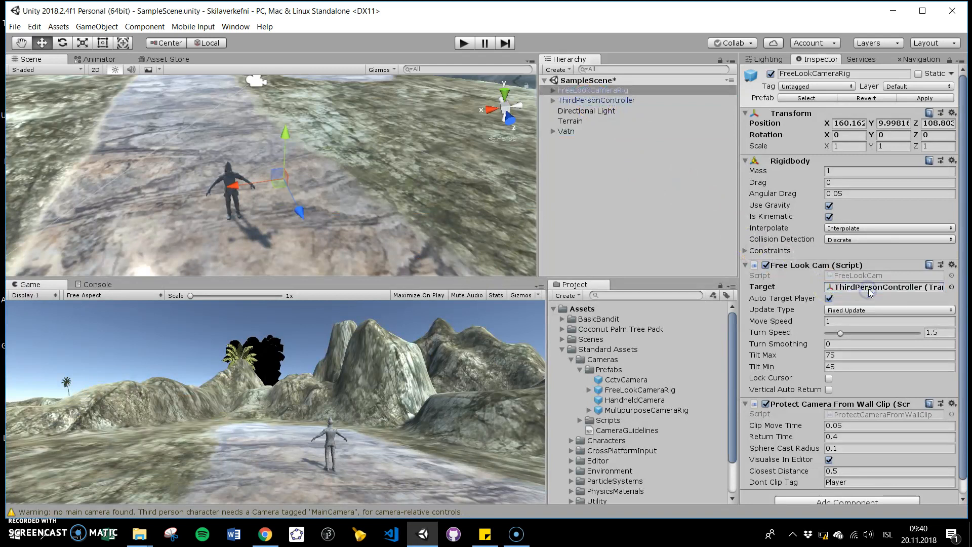
Step: Place the AIThirdPersonController prefab from the Standard Assets characters on the path, a short distance from the player character
scroll(396, 198, "down", 3)
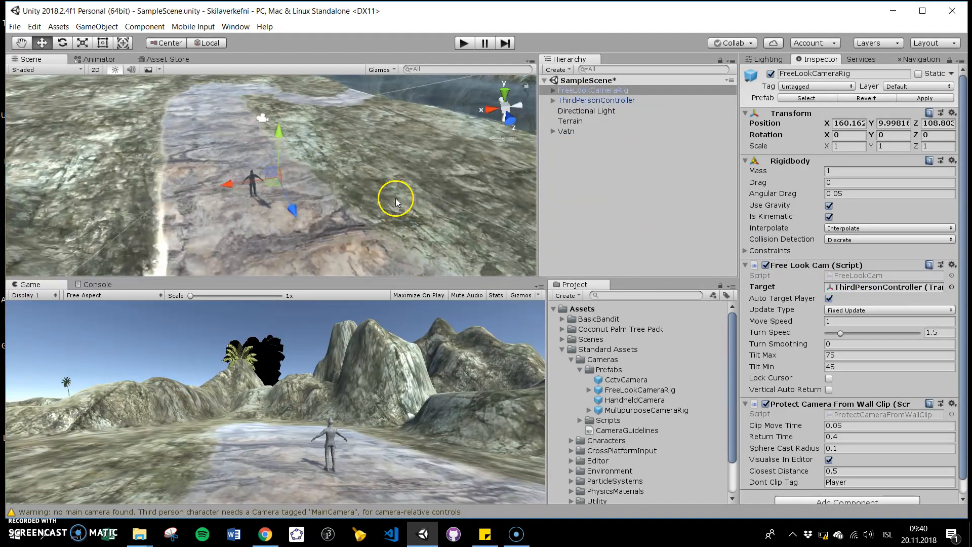
middle_click_drag(401, 209, 385, 197)
middle_click_drag(152, 155, 267, 192)
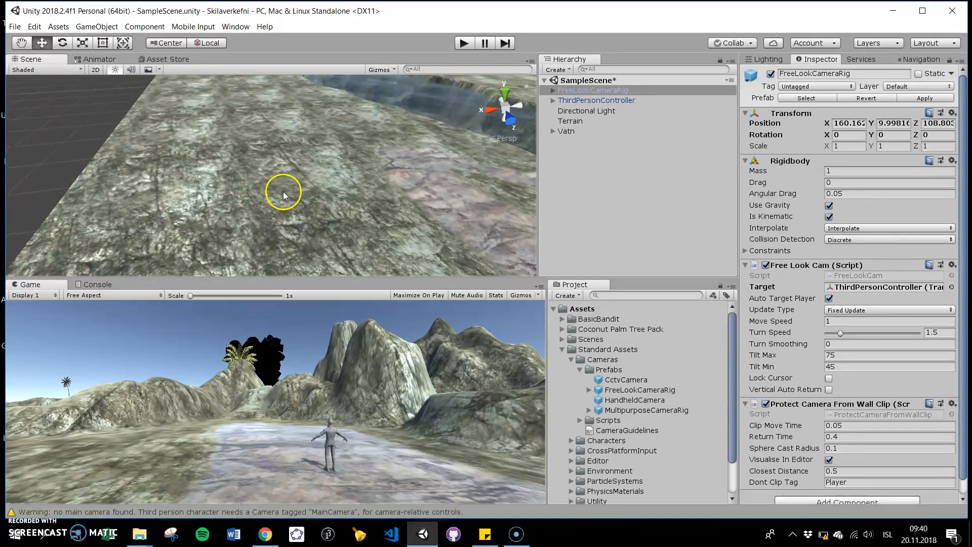
middle_click_drag(354, 214, 240, 165)
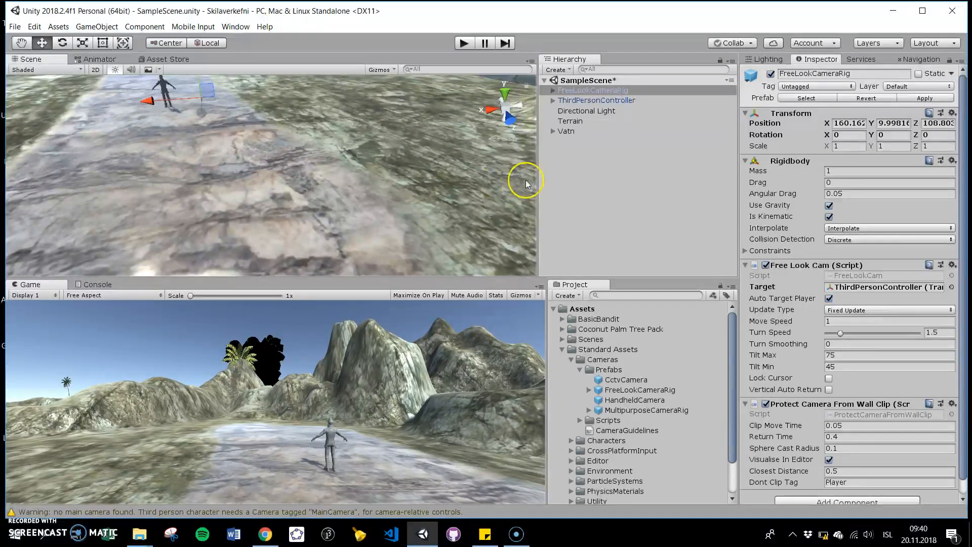
left_click(567, 185)
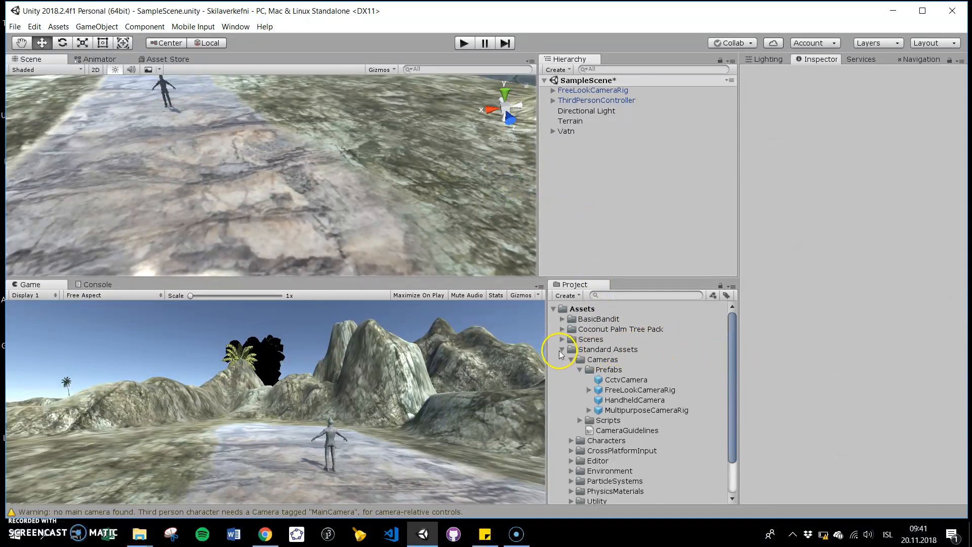
left_click(573, 360)
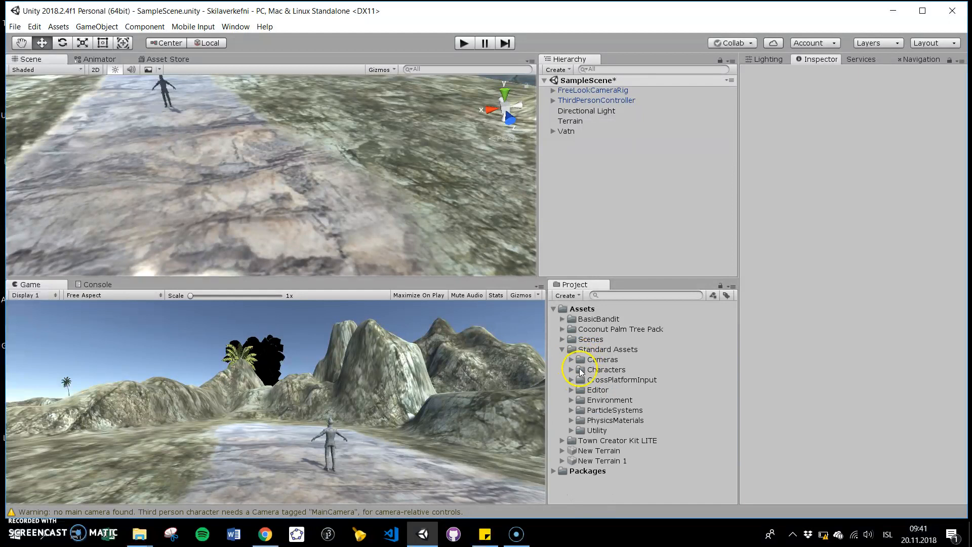
left_click(571, 369)
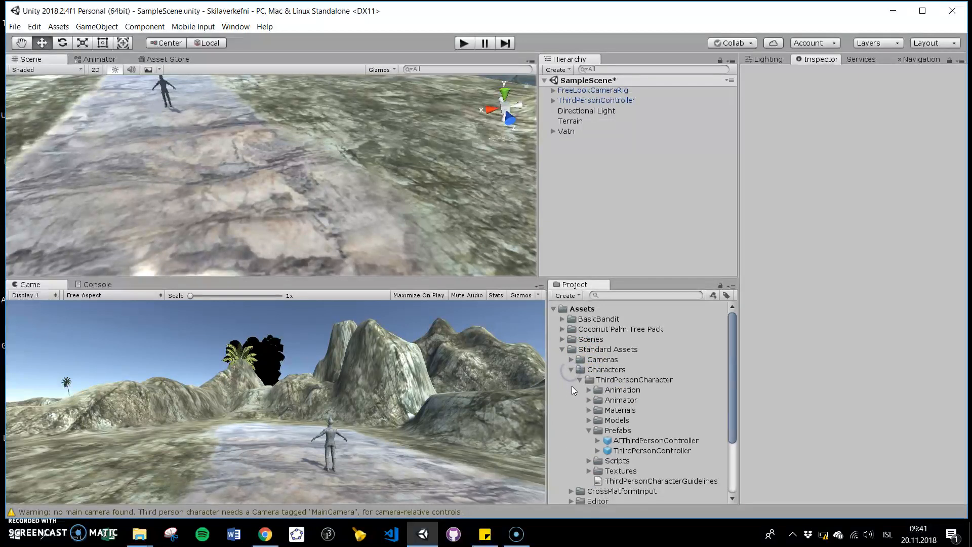
left_click(580, 381)
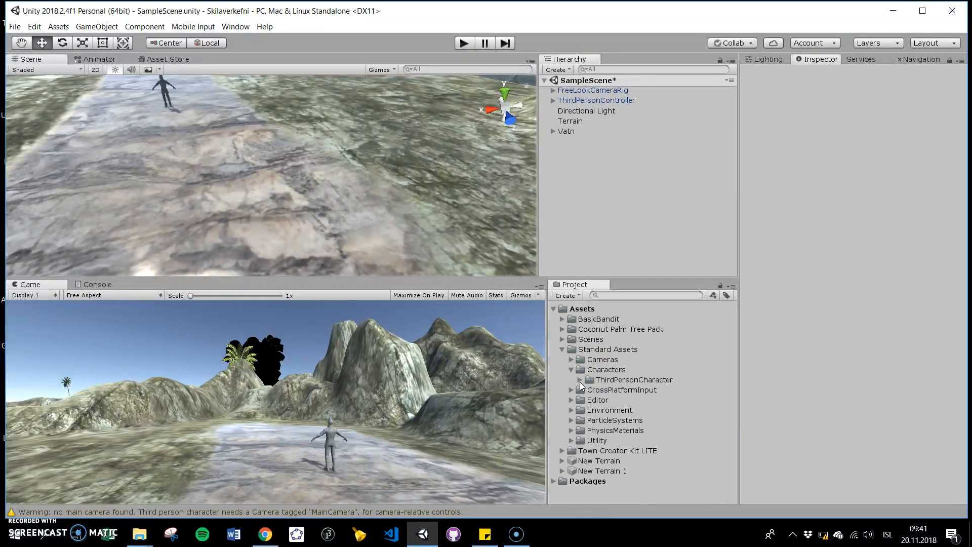
left_click(580, 381)
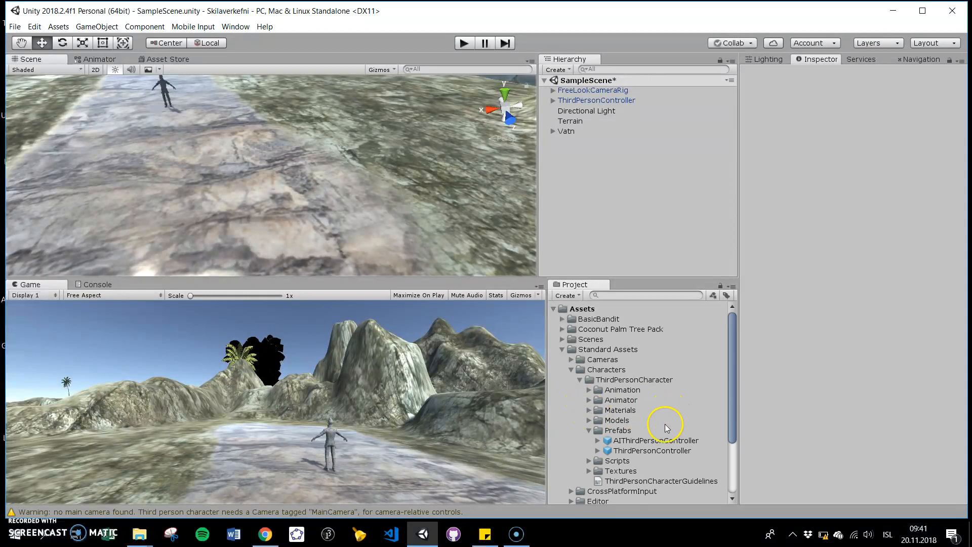
left_click(631, 444)
left_click_drag(636, 444, 336, 201)
middle_click_drag(384, 168, 370, 180)
scroll(372, 189, "down", 3)
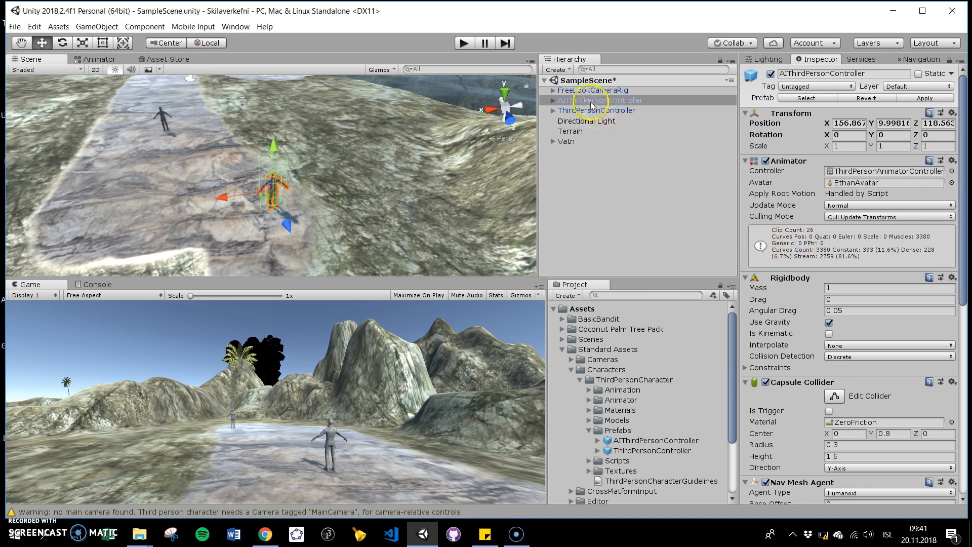
Step: Assign the scene's ThirdPersonController as the AI Character Control target of the AIThirdPersonController
scroll(815, 242, "down", 10)
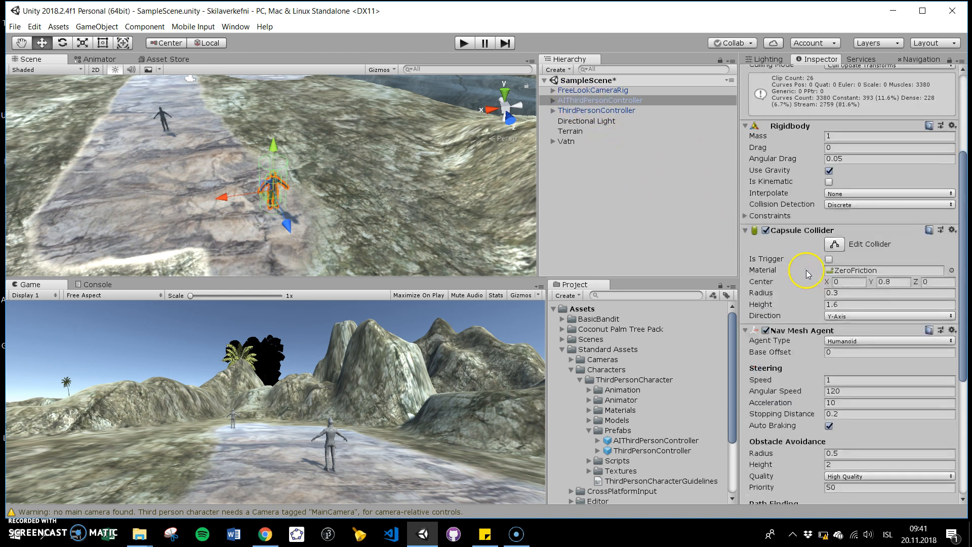
scroll(805, 268, "up", 3)
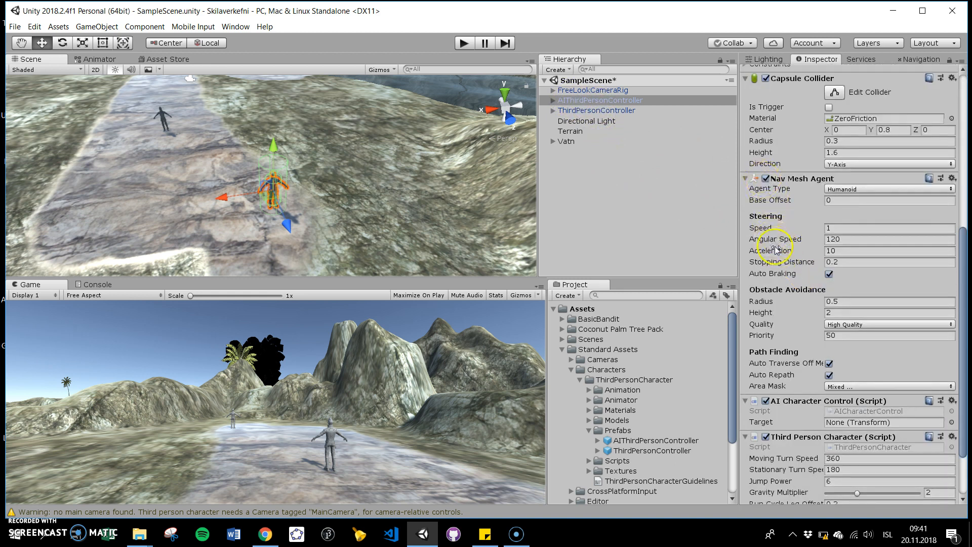
scroll(777, 254, "down", 5)
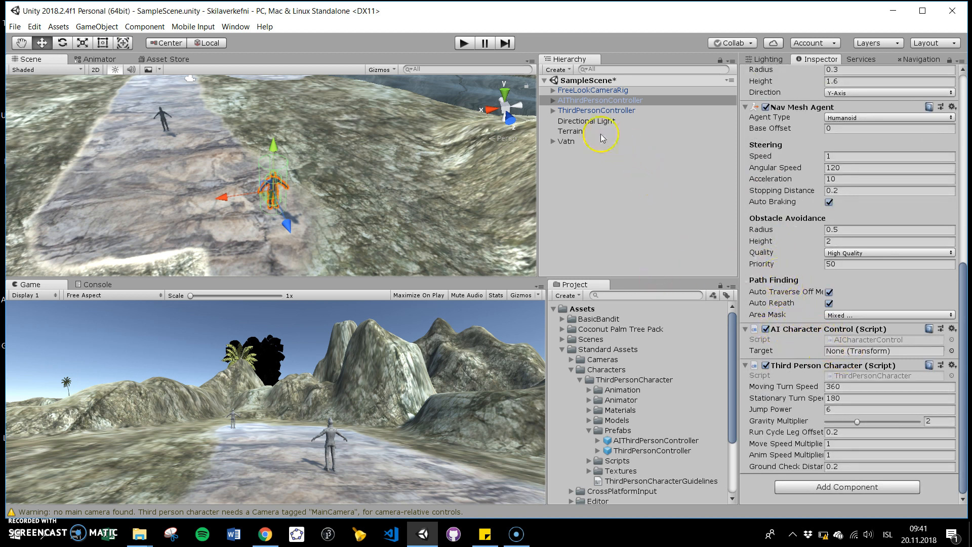
left_click(591, 111)
left_click_drag(592, 114, 776, 297)
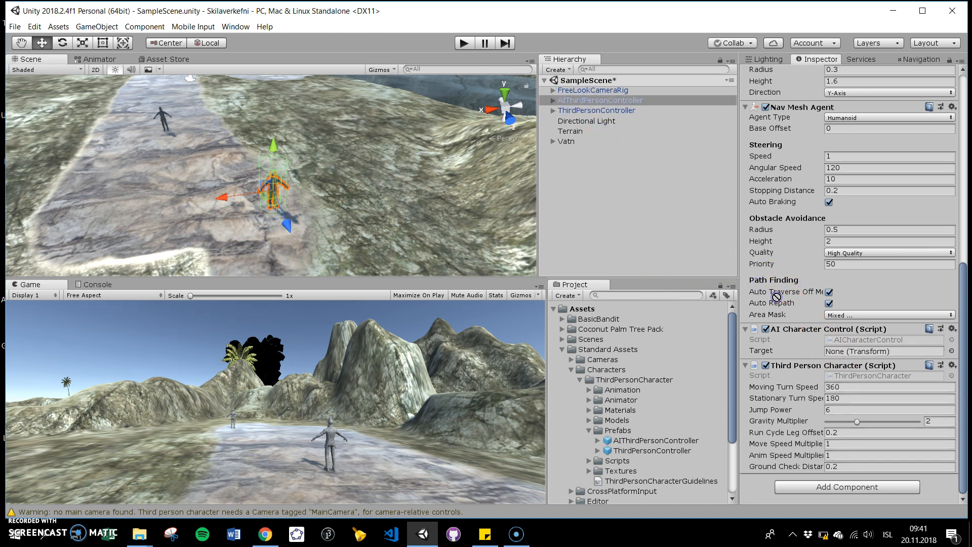
left_click_drag(835, 340, 844, 352)
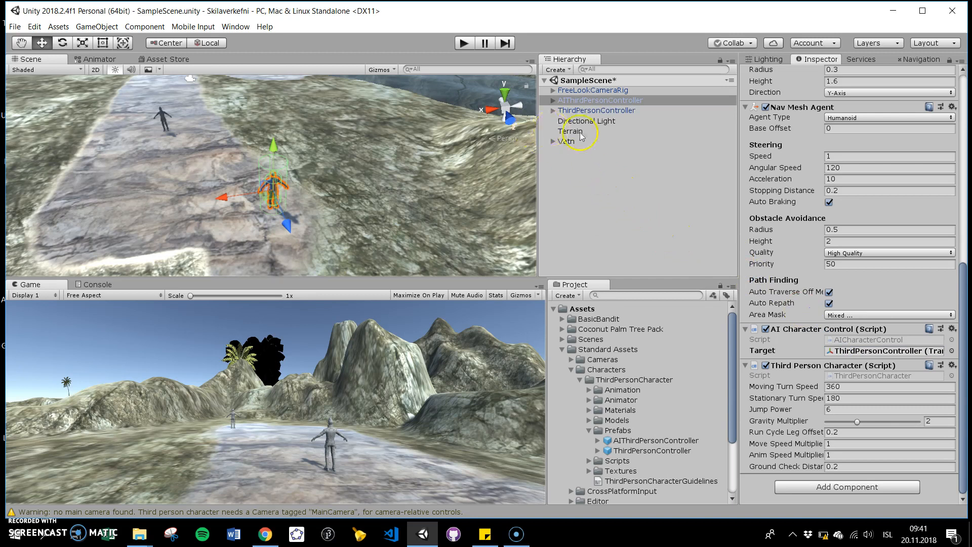
Step: Reduce the Nav Mesh Agent steering speed of the AIThirdPersonController to a value below 1
left_click(831, 156)
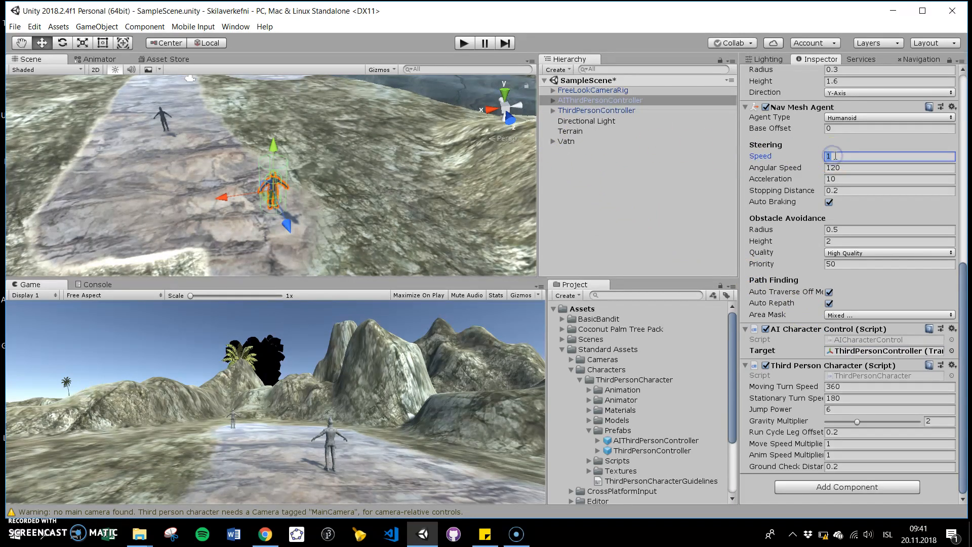
type("0.")
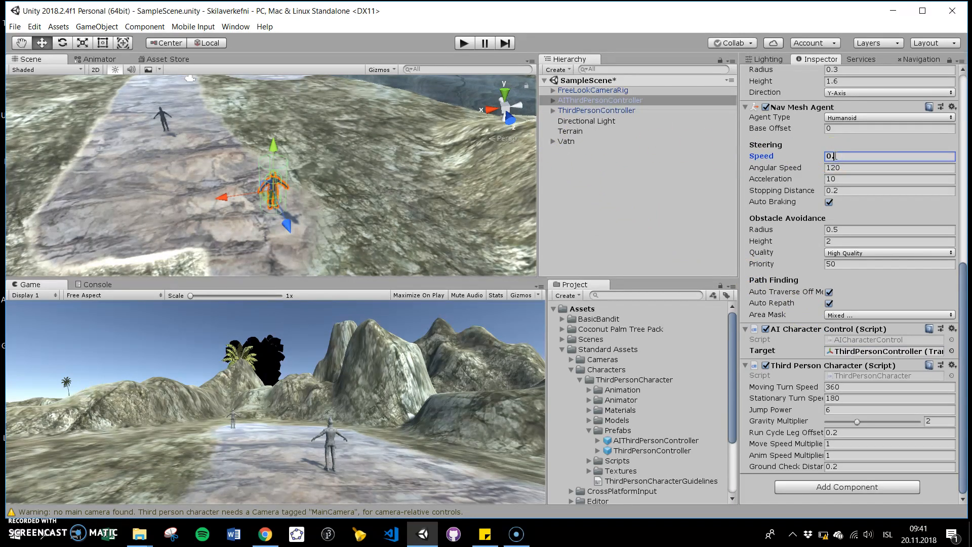
key("Tab")
left_click(655, 186)
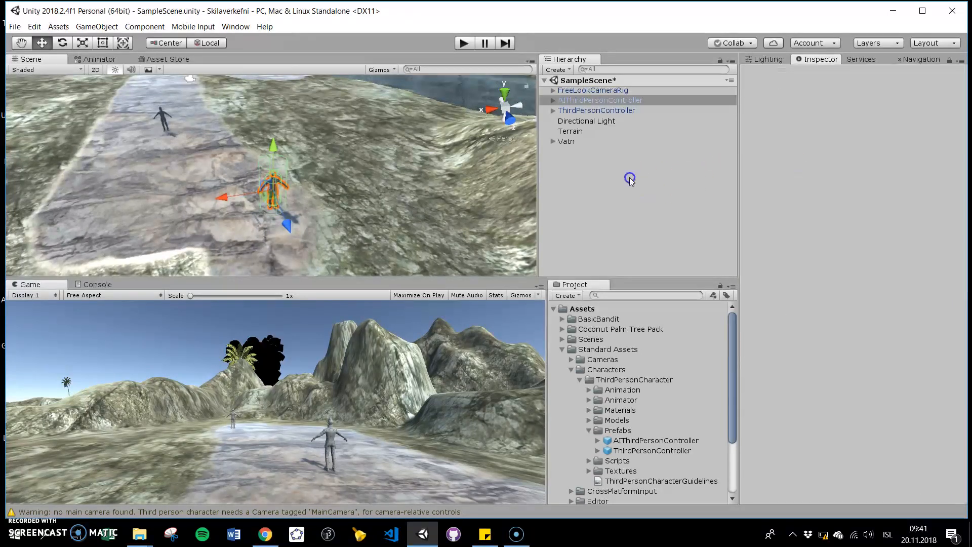
Step: Run the scene to check how the AI character follows the player, and stop play mode
left_click(464, 43)
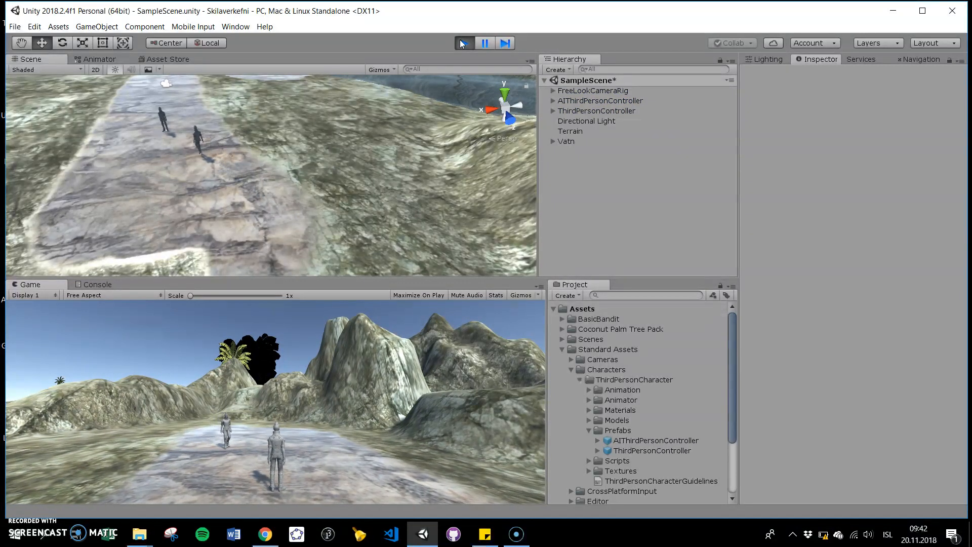
left_click(462, 44)
left_click(466, 70)
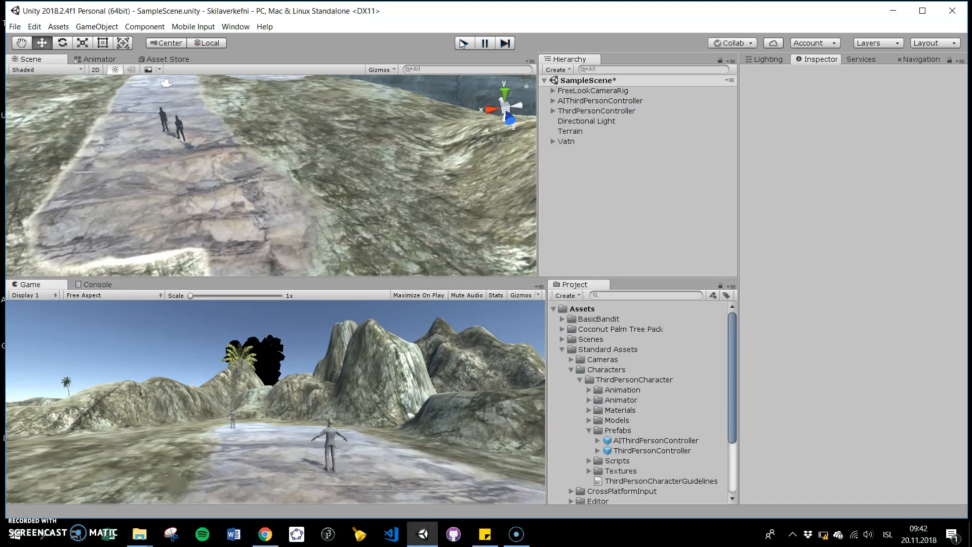
left_click(626, 201)
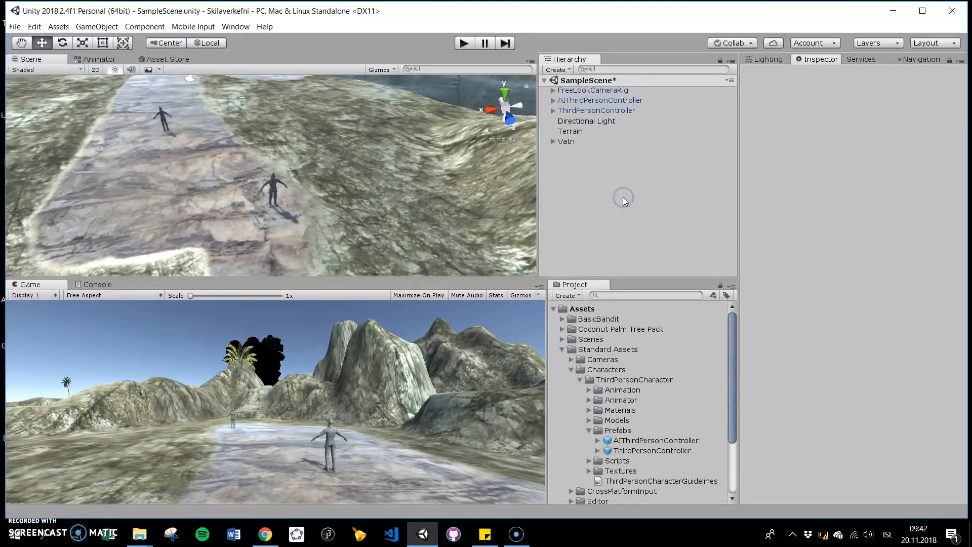
Step: Place the House 3 and Roof prefab from the Town Kit LITE prefabs on the path between the two characters
left_click(562, 349)
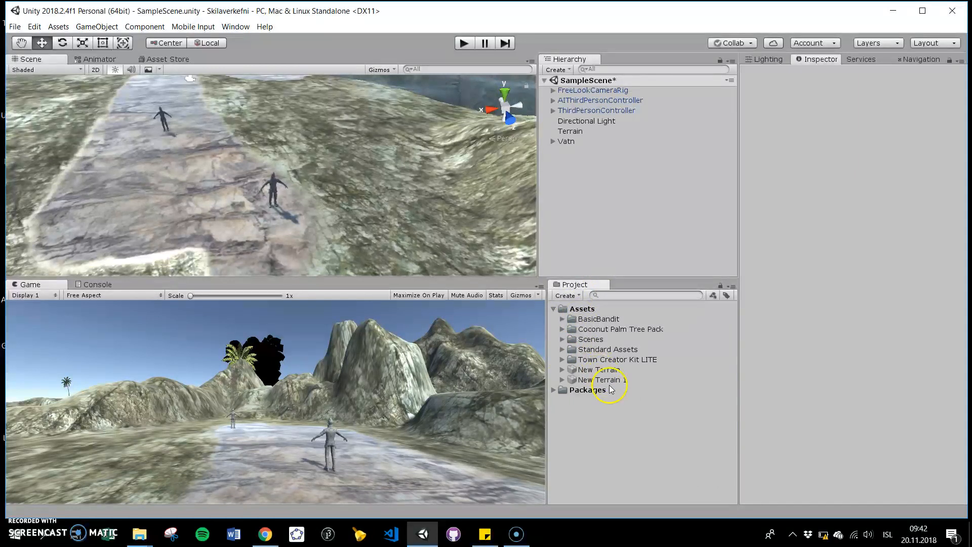
left_click(562, 360)
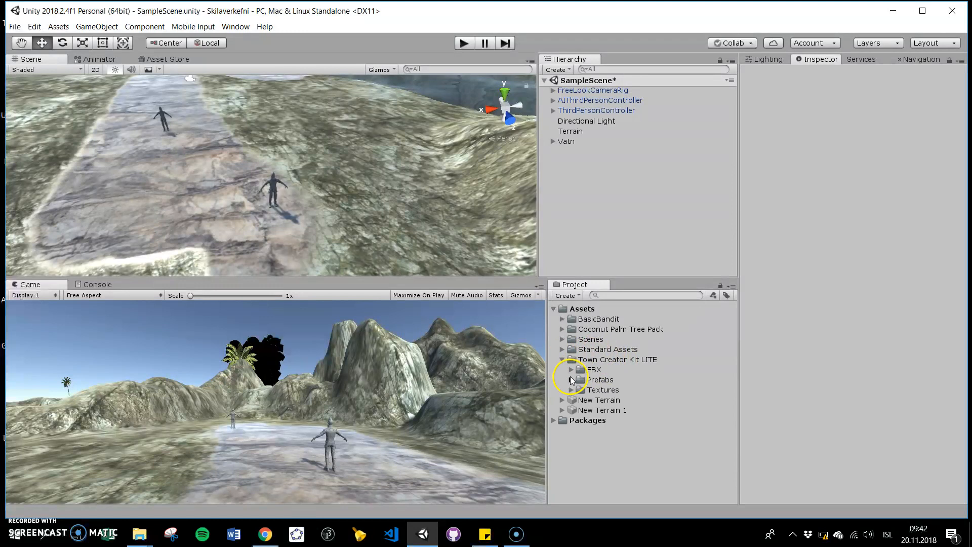
left_click(572, 380)
left_click(581, 389)
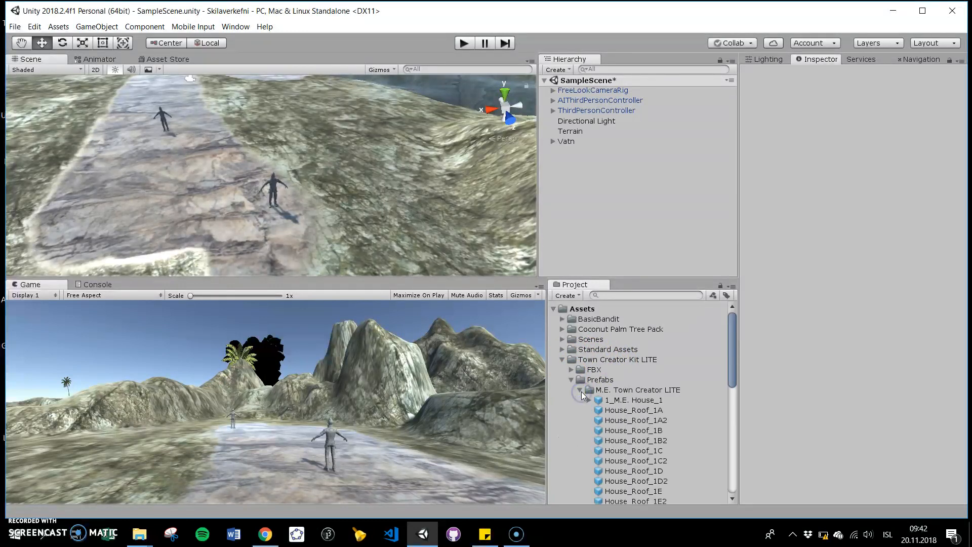
left_click(616, 401)
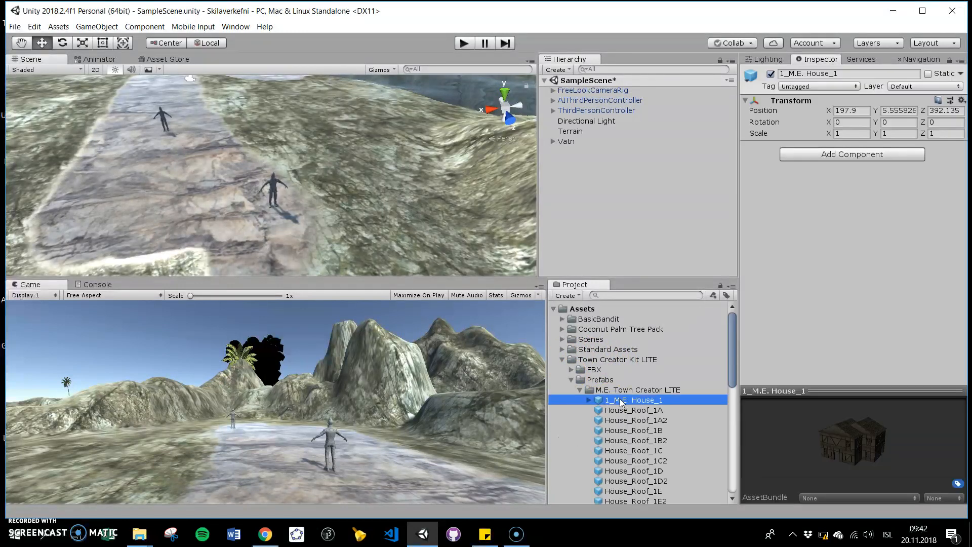
left_click(580, 390)
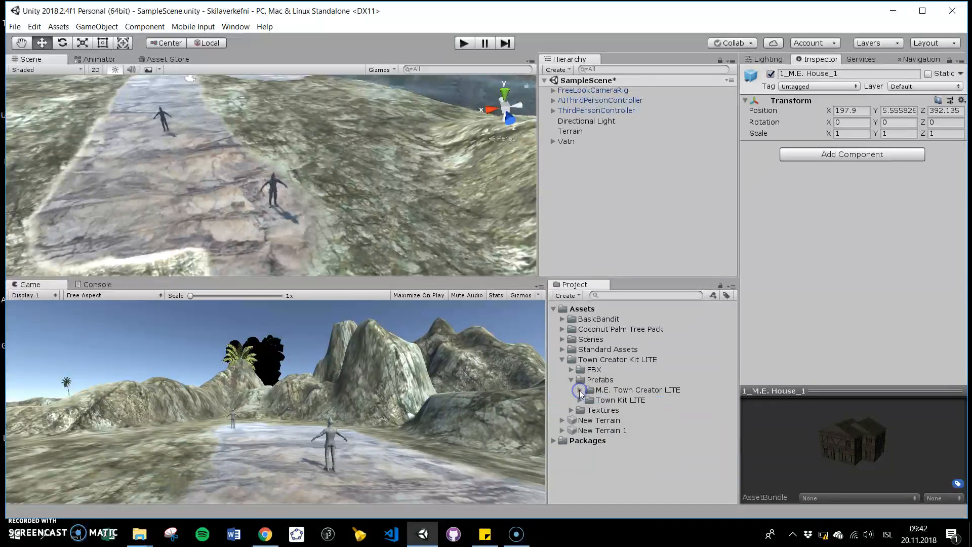
left_click(581, 400)
left_click(620, 420)
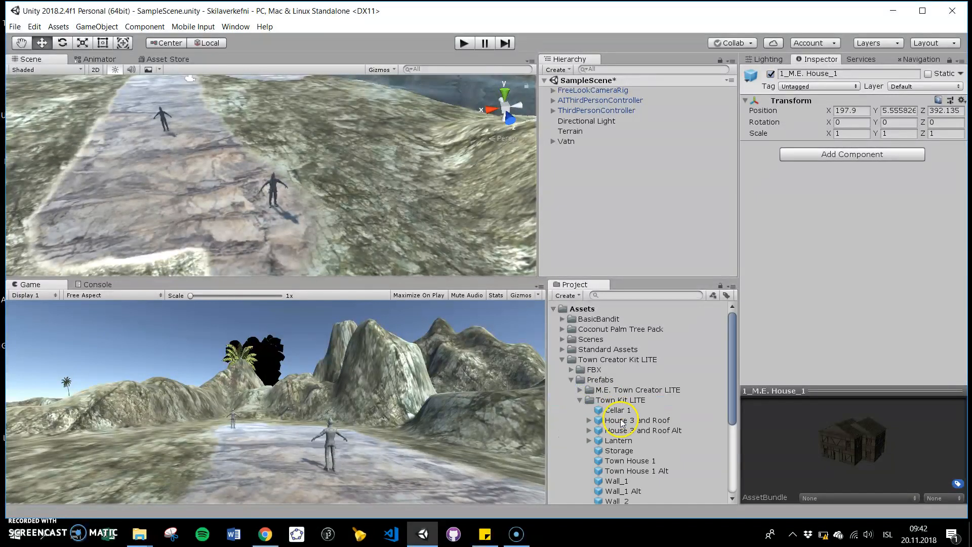
left_click_drag(623, 422, 231, 152)
Step: Move the AIThirdPersonController along the path away from the house, to about Z 122.05
scroll(231, 167, "down", 10)
middle_click_drag(237, 176, 272, 196)
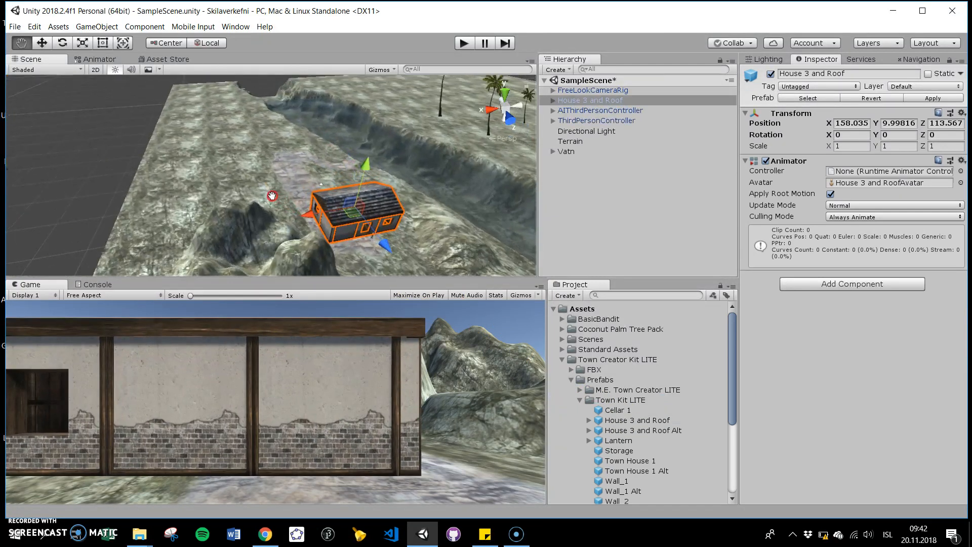
scroll(389, 237, "up", 3)
middle_click_drag(311, 163, 388, 176)
left_click(633, 110)
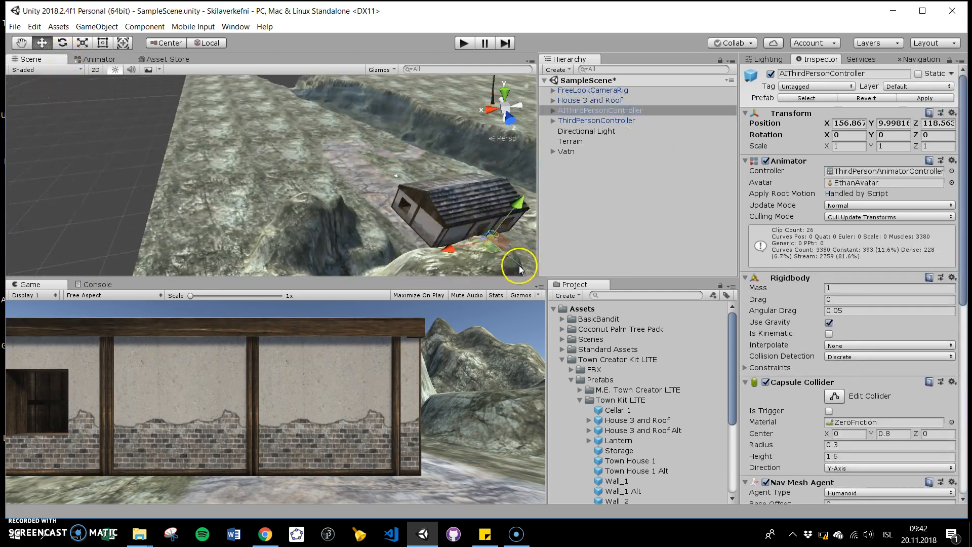
scroll(483, 221, "down", 3)
middle_click_drag(481, 219, 425, 190)
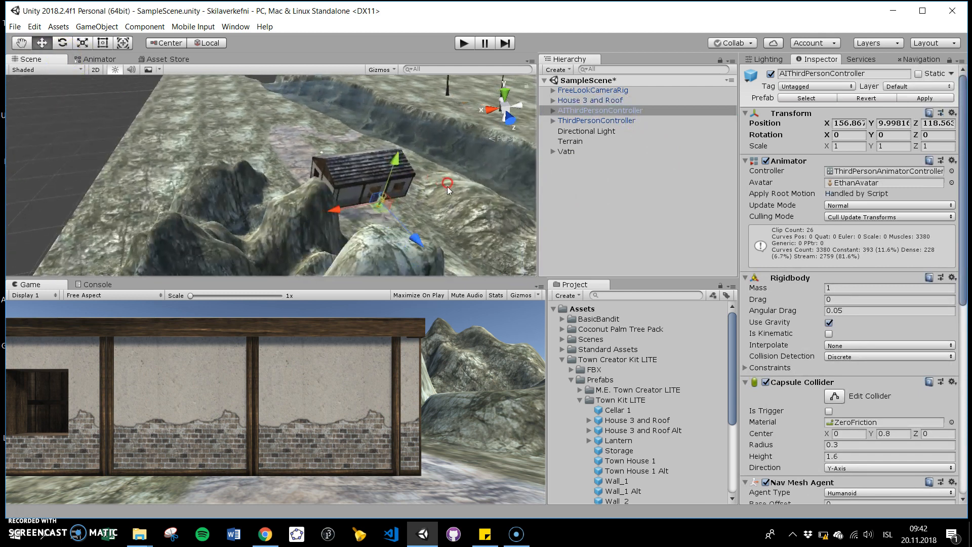
left_click_drag(425, 243, 434, 261)
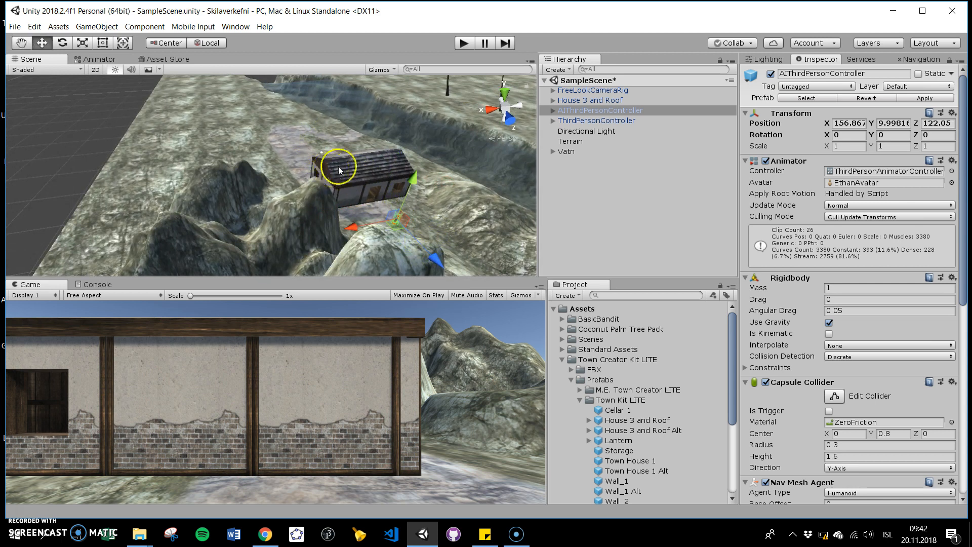
Step: Move the ThirdPersonController along the path to the opposite side of the house, to about Z 85.4
left_click(606, 121)
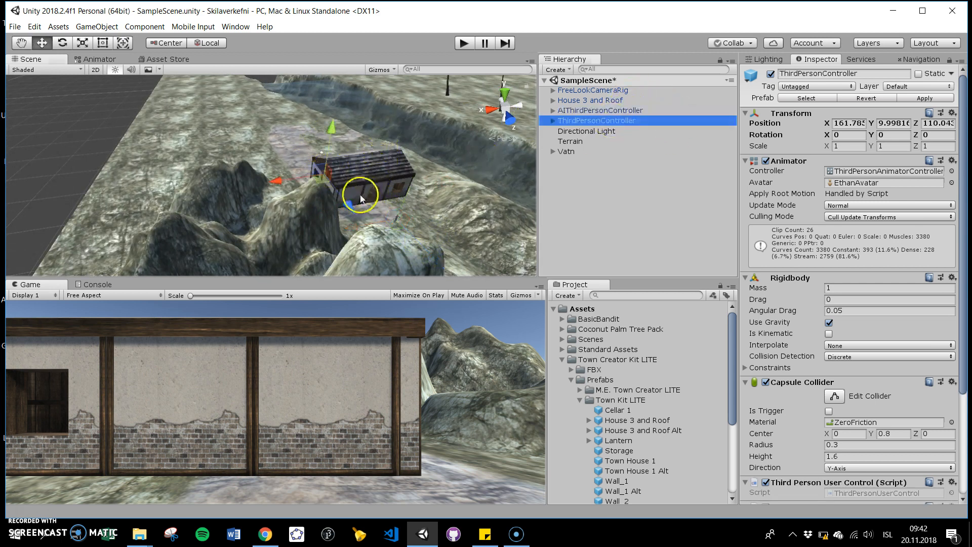
left_click(312, 168)
left_click_drag(312, 168, 285, 138)
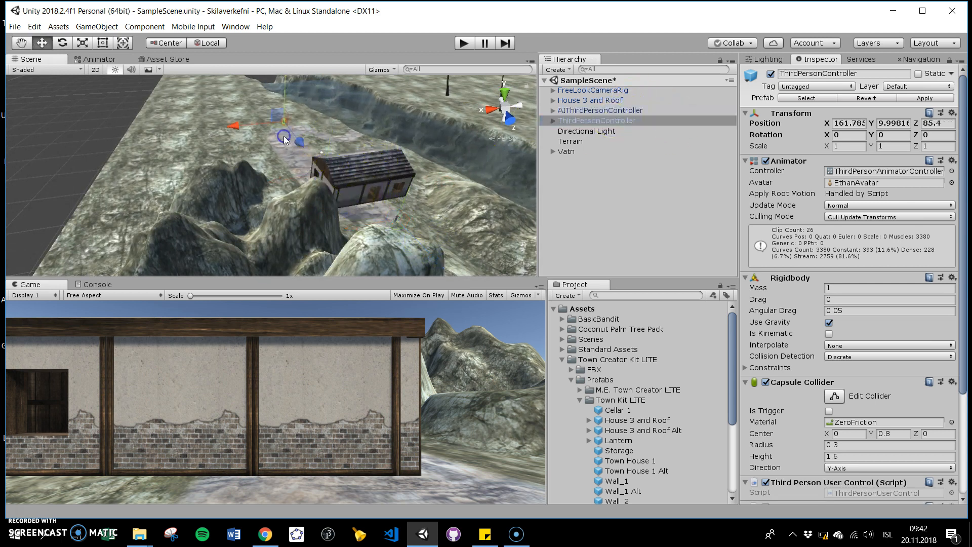
Step: Move House 3 and Roof along the path to about Z 104, so it stands between the two characters
left_click(348, 174)
left_click_drag(379, 201, 356, 180)
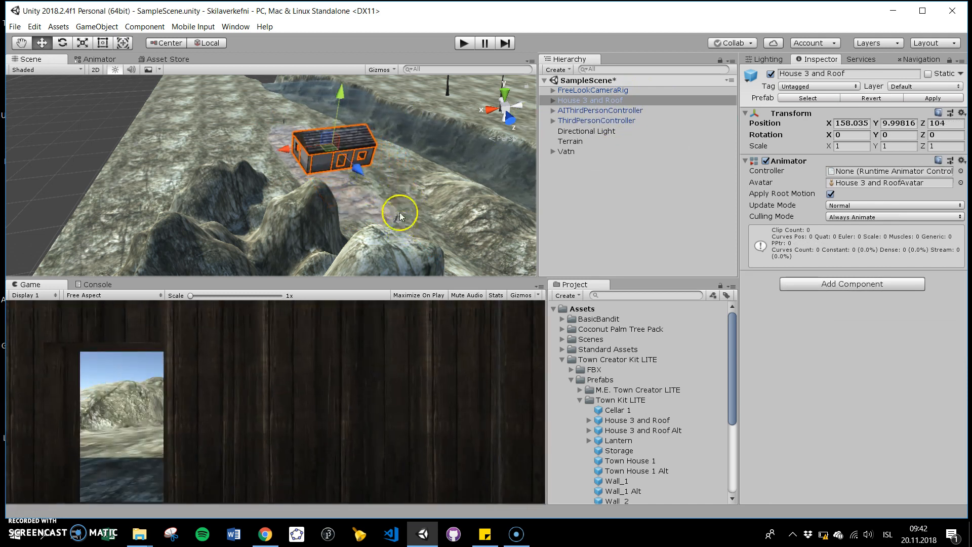
left_click_drag(214, 133, 289, 153, "alt")
middle_click_drag(289, 153, 357, 158)
left_click_drag(356, 158, 395, 156, "alt")
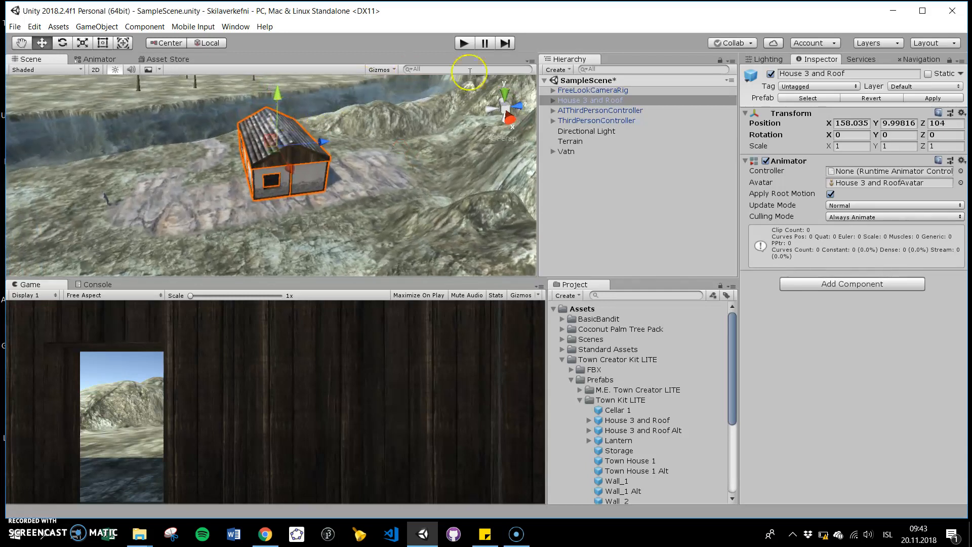
Step: Move the FreeLookCameraRig out of the house toward the player character, to about Z 94.21
left_click(600, 195)
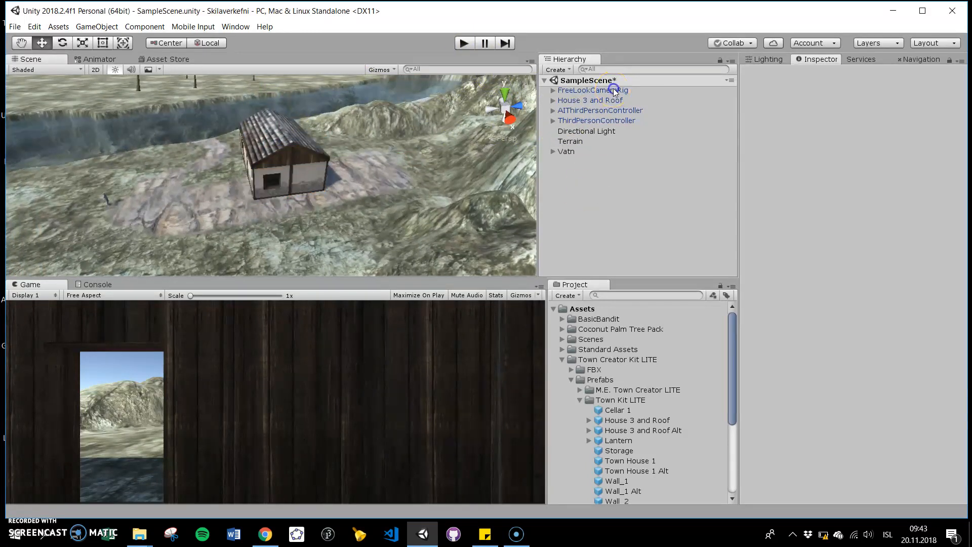
left_click(595, 90)
left_click_drag(364, 166, 251, 180)
Step: Run the scene to check how the AI character moves around the house toward the player, and stop play mode
left_click(464, 43)
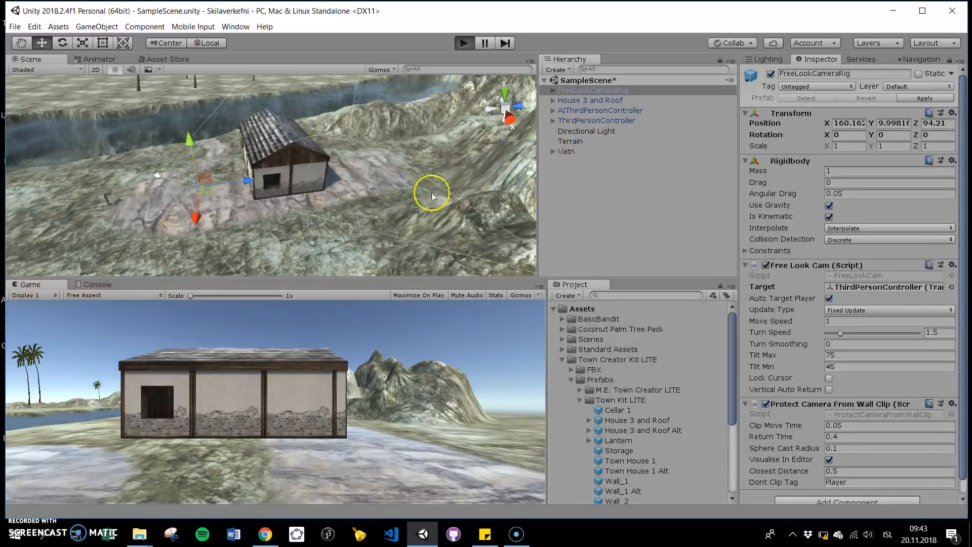
key("ctrl+p")
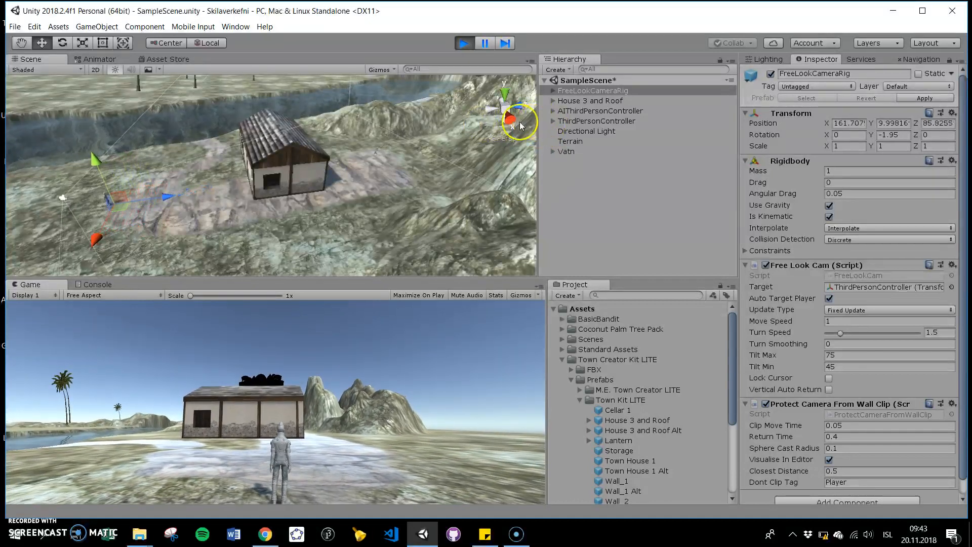
scroll(390, 137, "up", 4)
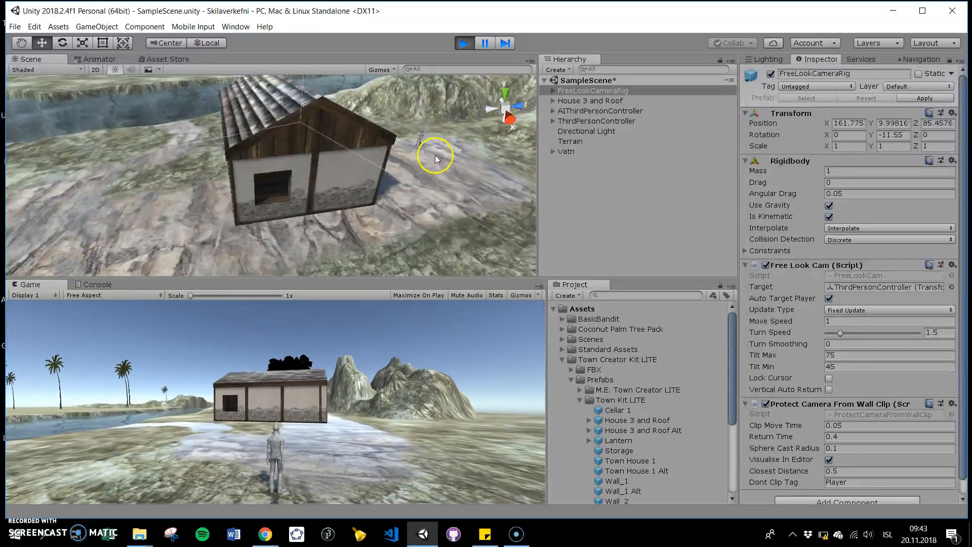
middle_click_drag(430, 154, 377, 177)
mouse_move(186, 227)
right_mouse_down()
mouse_move(202, 218)
mouse_move(188, 211)
right_mouse_up()
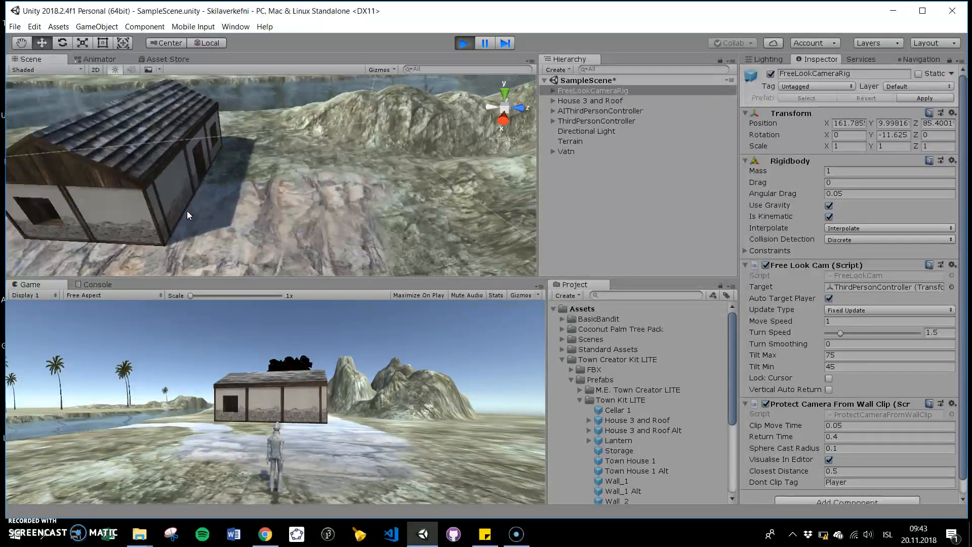
scroll(187, 211, "up", 3)
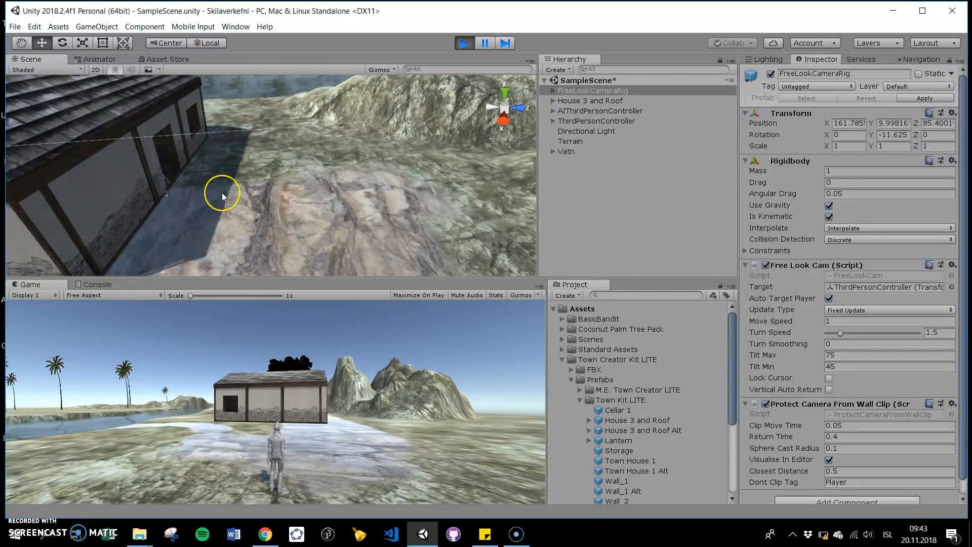
key("ctrl+p")
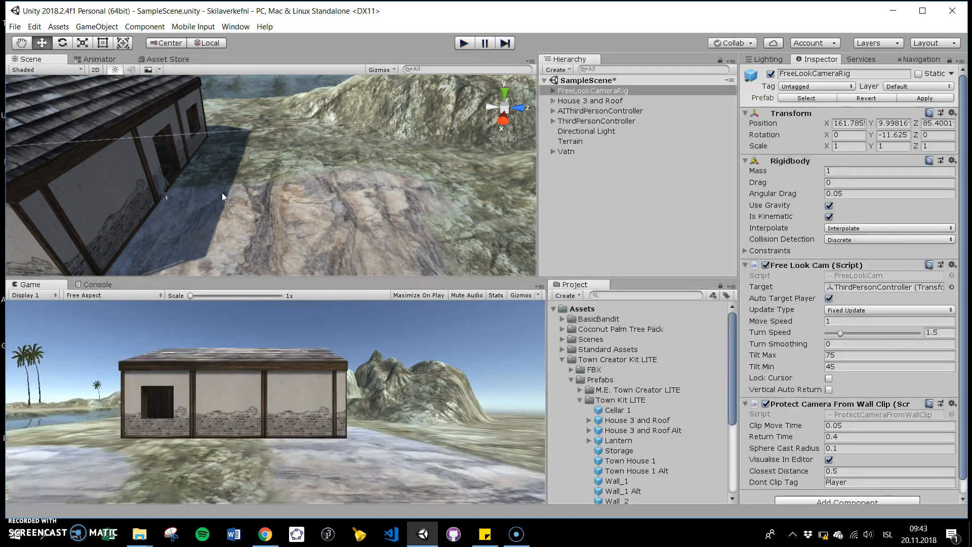
Step: Deactivate the Cube roof object inside House 3 and Roof to expose the interior
scroll(255, 180, "down", 5)
middle_click_drag(133, 175, 173, 175)
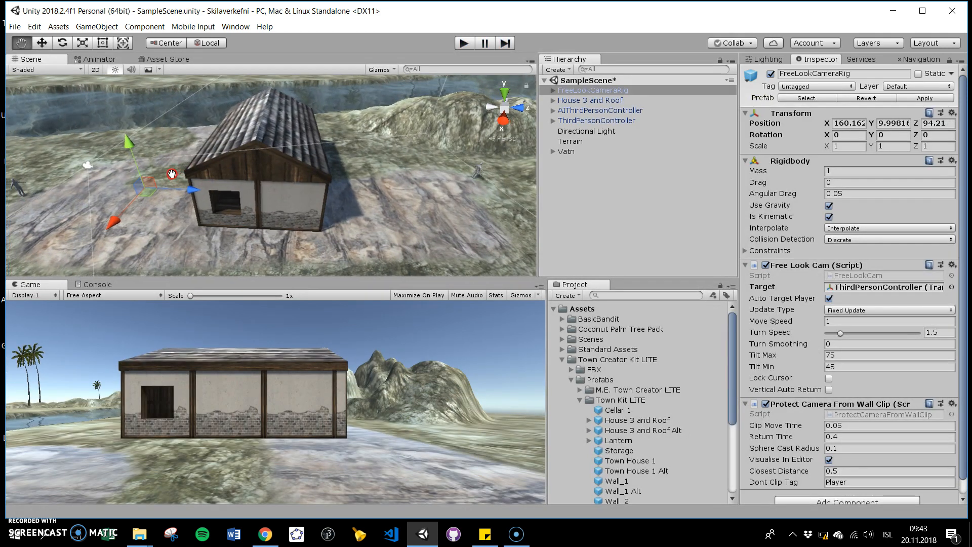
left_click(607, 199)
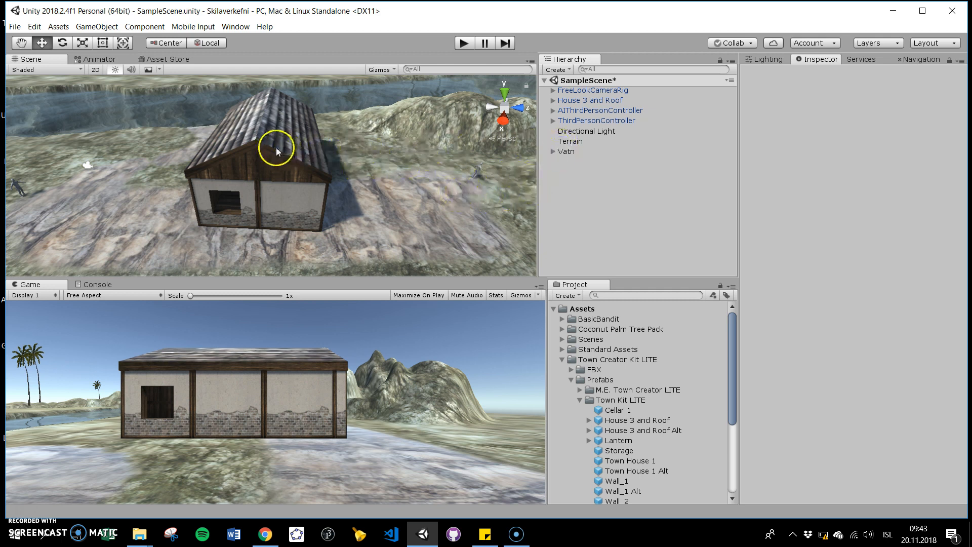
left_click(596, 91)
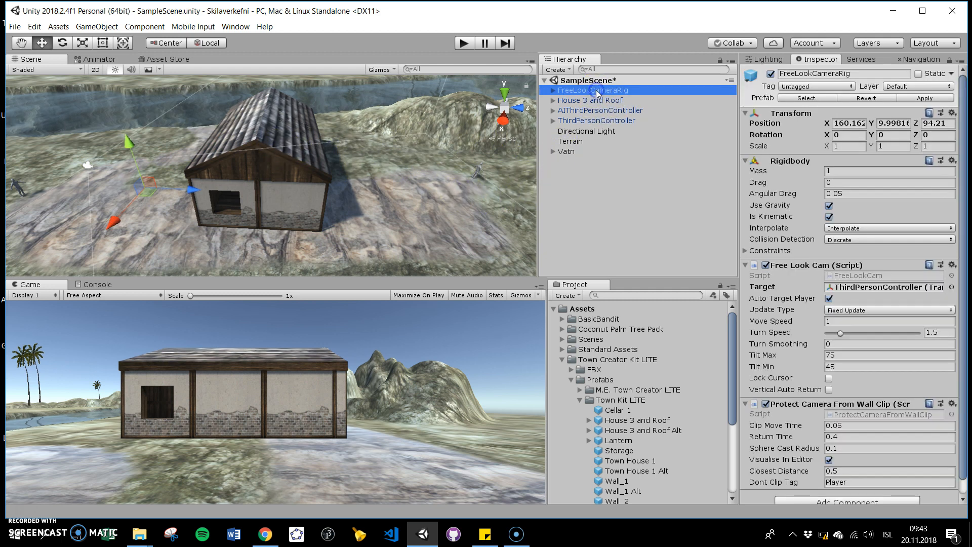
left_click(590, 100)
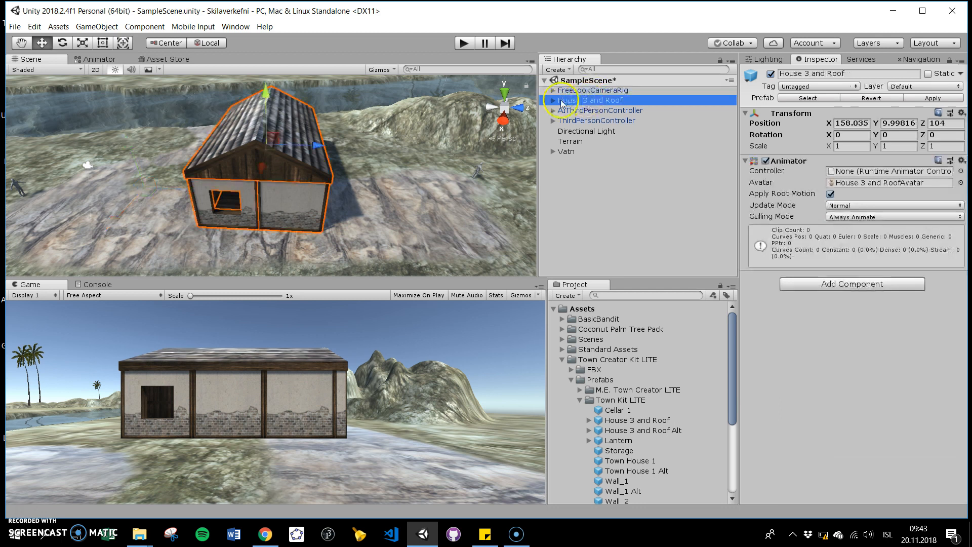
left_click(554, 101)
left_click(592, 110)
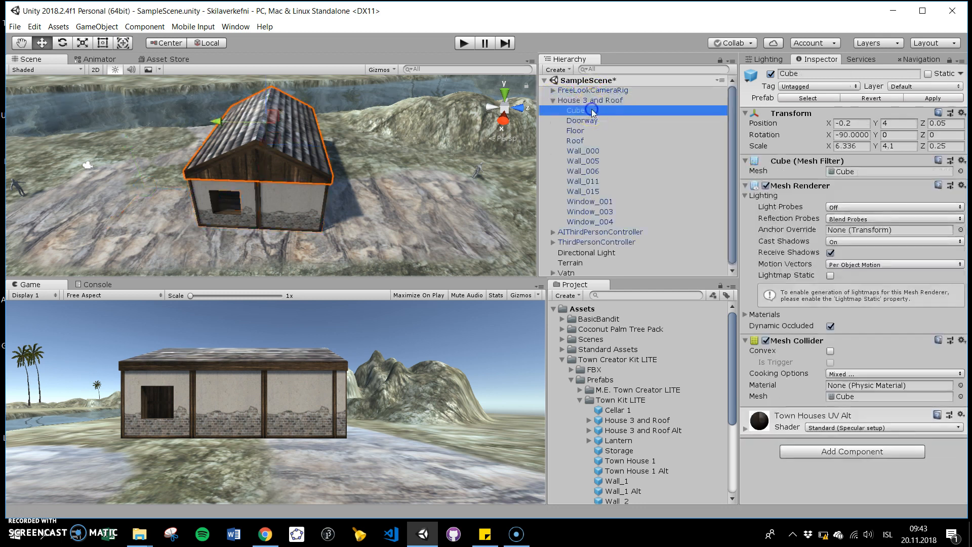
left_click(771, 75)
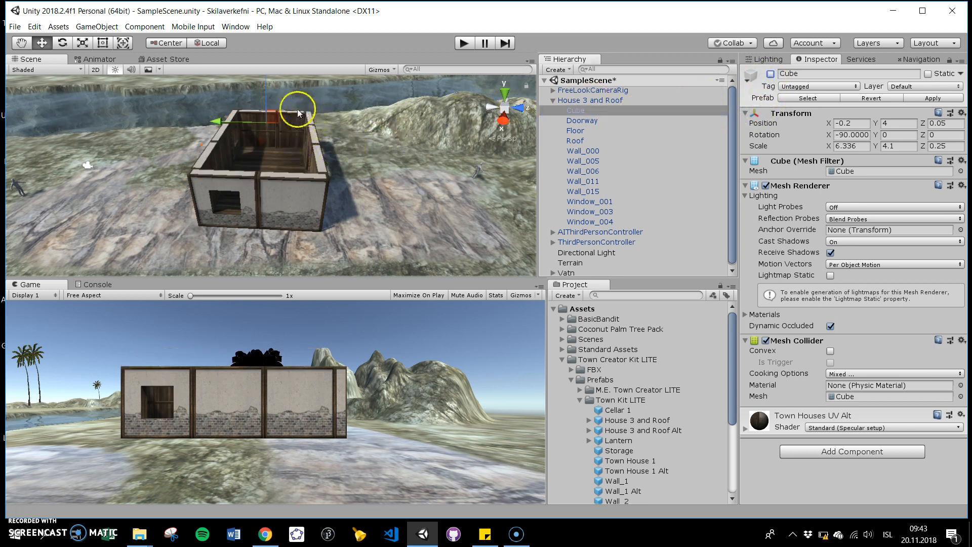
Step: Examine the individual parts of House 3 and Roof, from the doorway and roof through the walls to the windows
left_click_drag(296, 111, 296, 169, "alt")
left_click(305, 174)
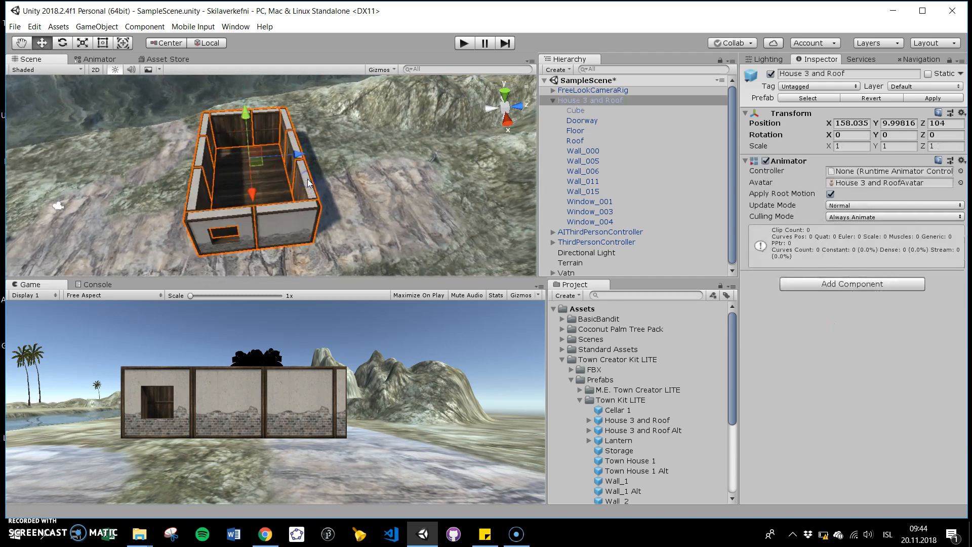
left_click(601, 121)
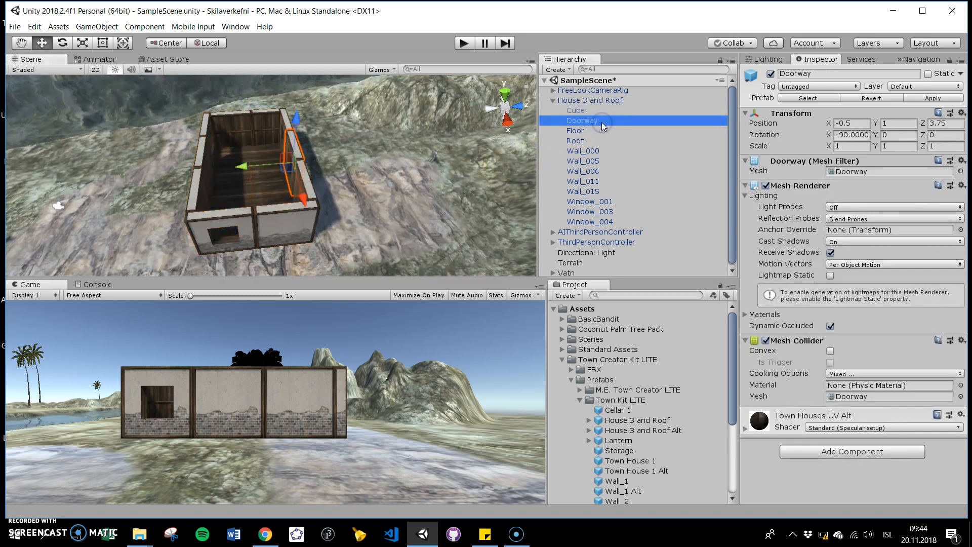
left_click_drag(139, 184, 232, 192, "alt")
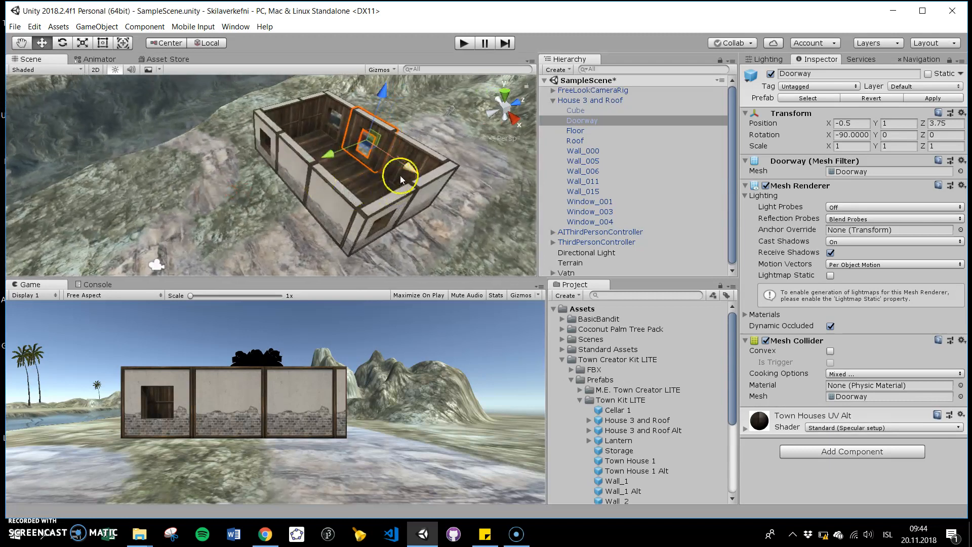
left_click(417, 156)
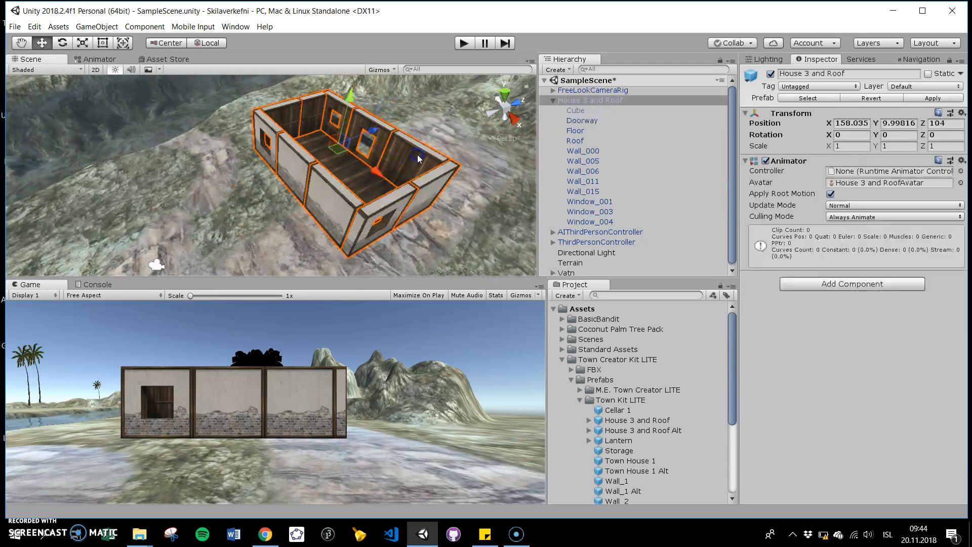
left_click(606, 141)
left_click(602, 150)
left_click(602, 142)
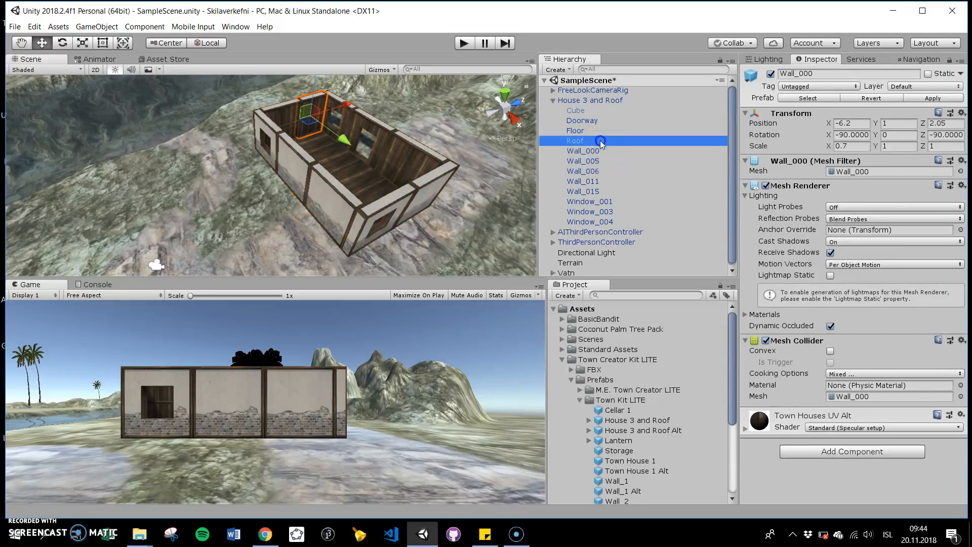
left_click(600, 161)
left_click(598, 180)
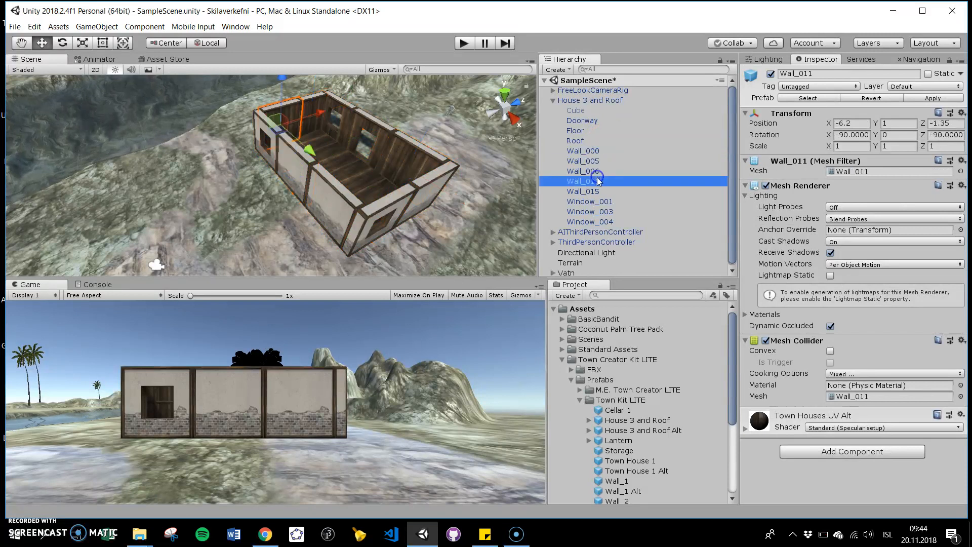
left_click(596, 192)
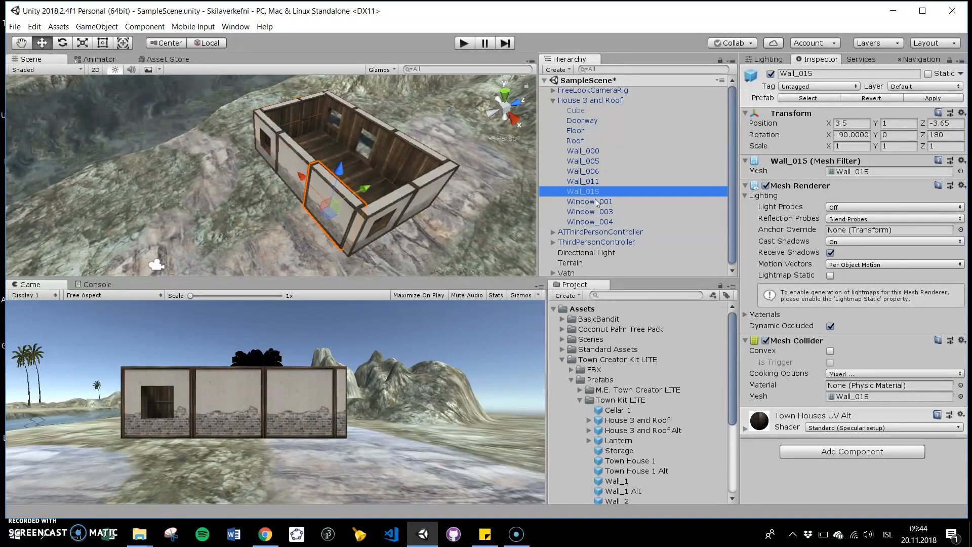
left_click(596, 202)
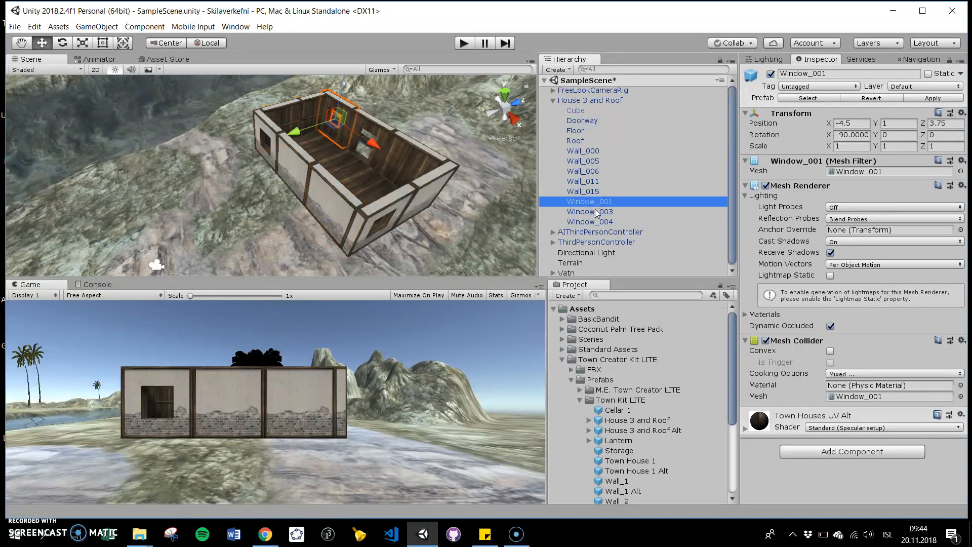
left_click(596, 212)
left_click(598, 221)
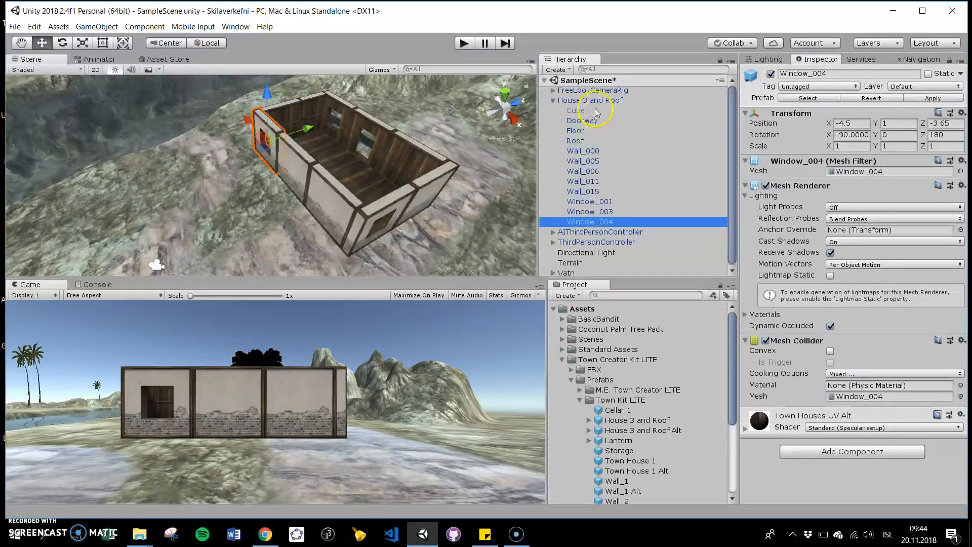
Step: Clear the scene's existing baked NavMesh in the Navigation bake settings
left_click(608, 233)
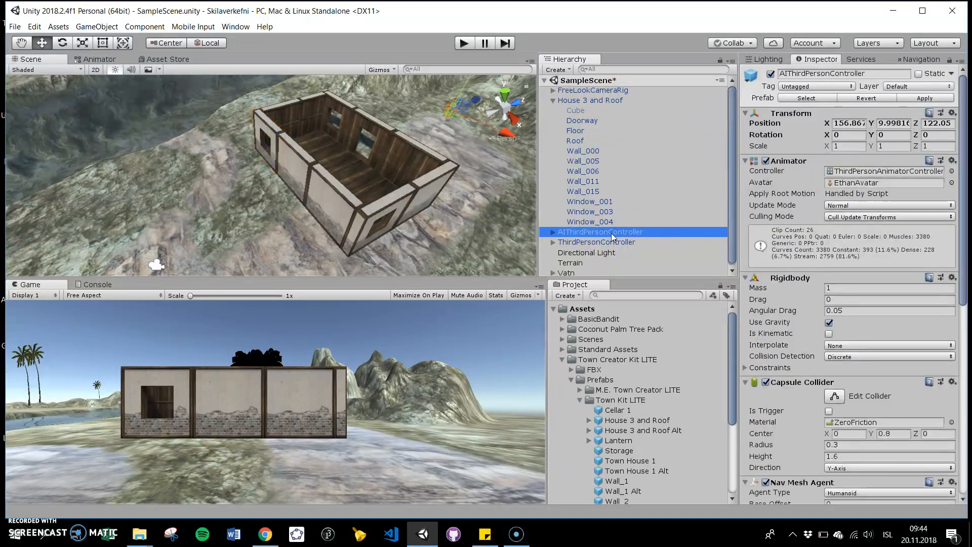
left_click(594, 234)
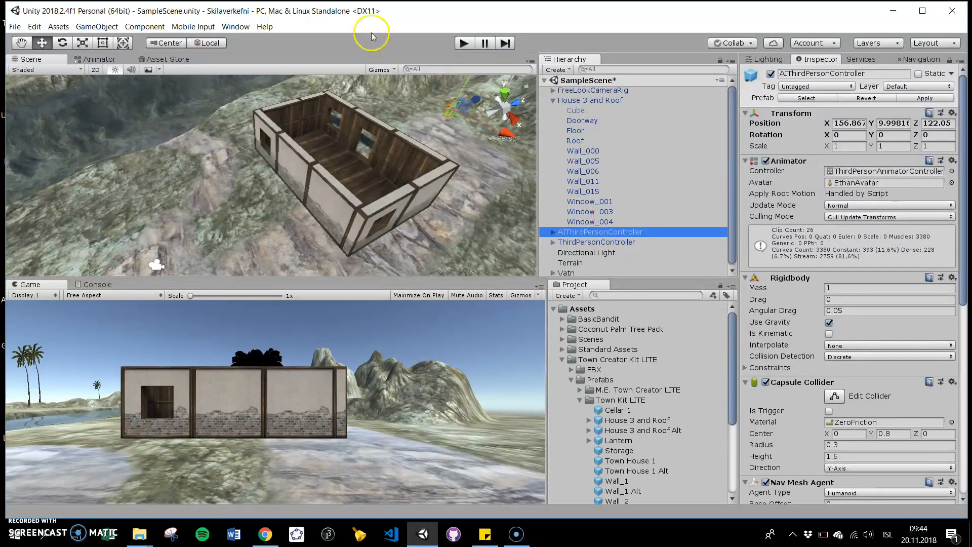
left_click(237, 27)
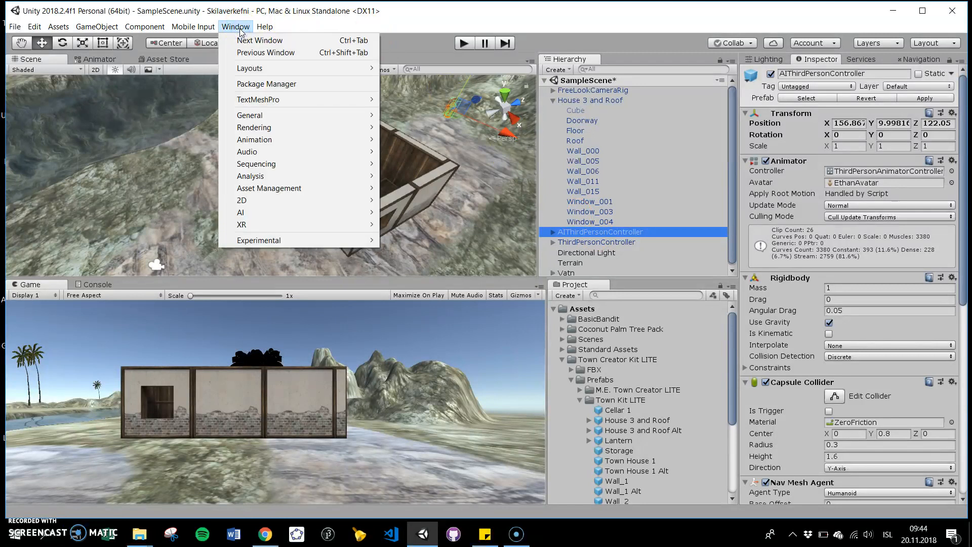
mouse_move(336, 212)
left_click(418, 215)
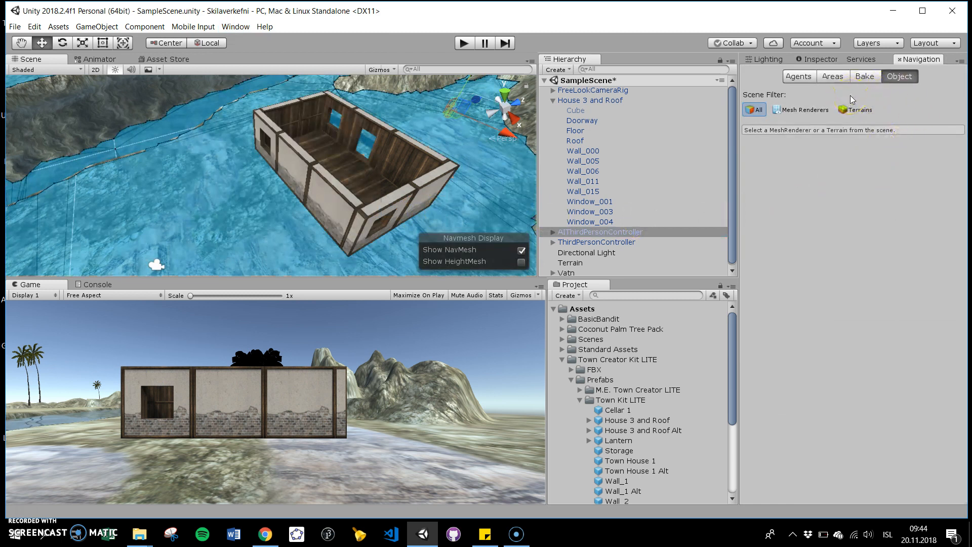
left_click(866, 77)
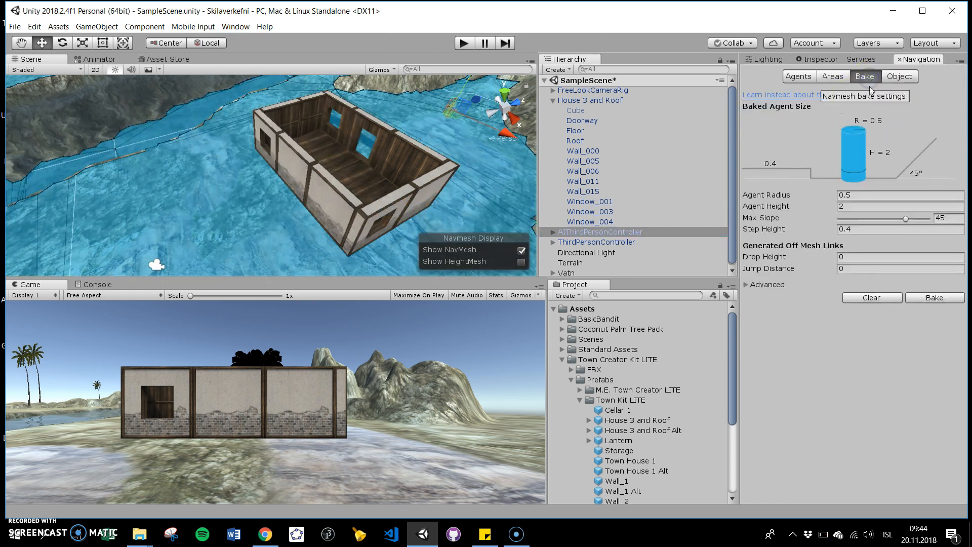
left_click(871, 297)
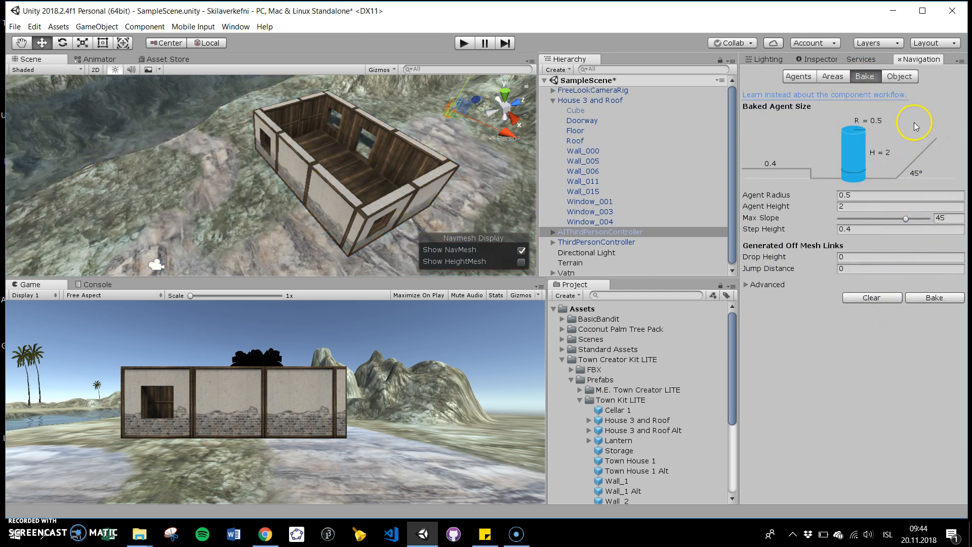
Step: Filter the navigation objects to terrains and check that the Terrain is set to Navigation Static
left_click(900, 77)
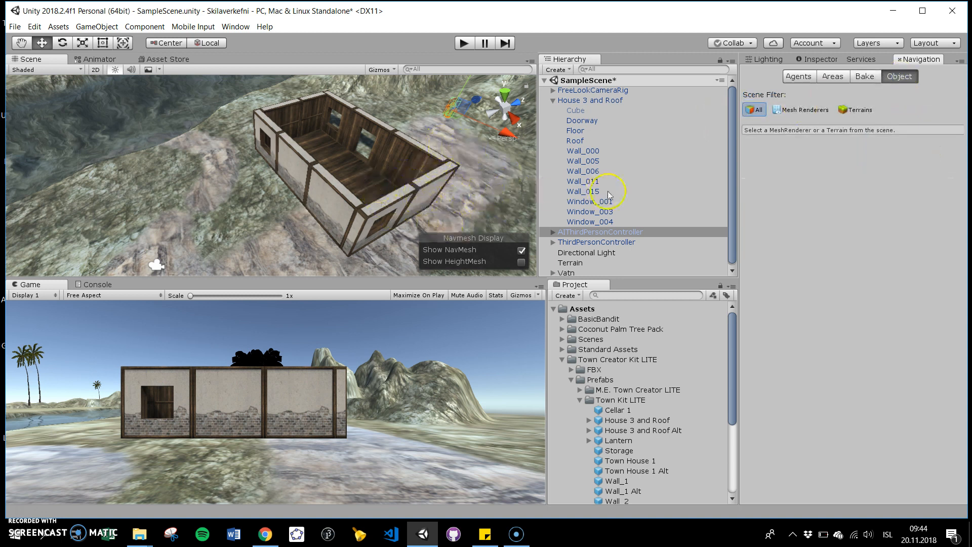
left_click(856, 110)
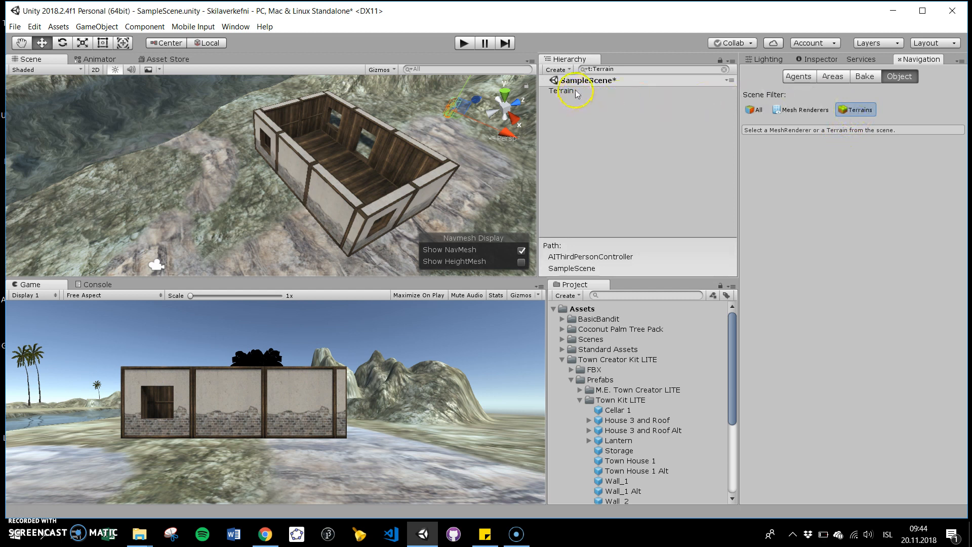
left_click(575, 93)
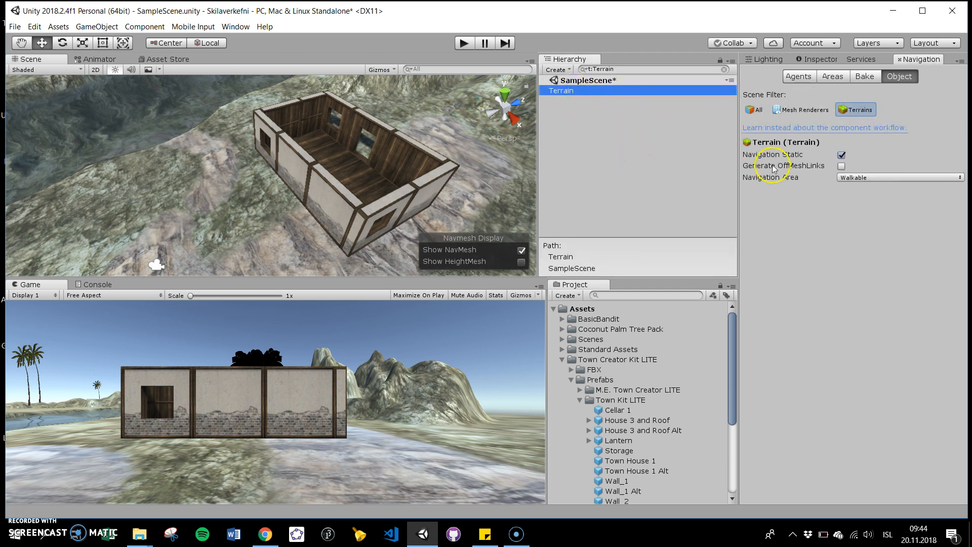
left_click(842, 156)
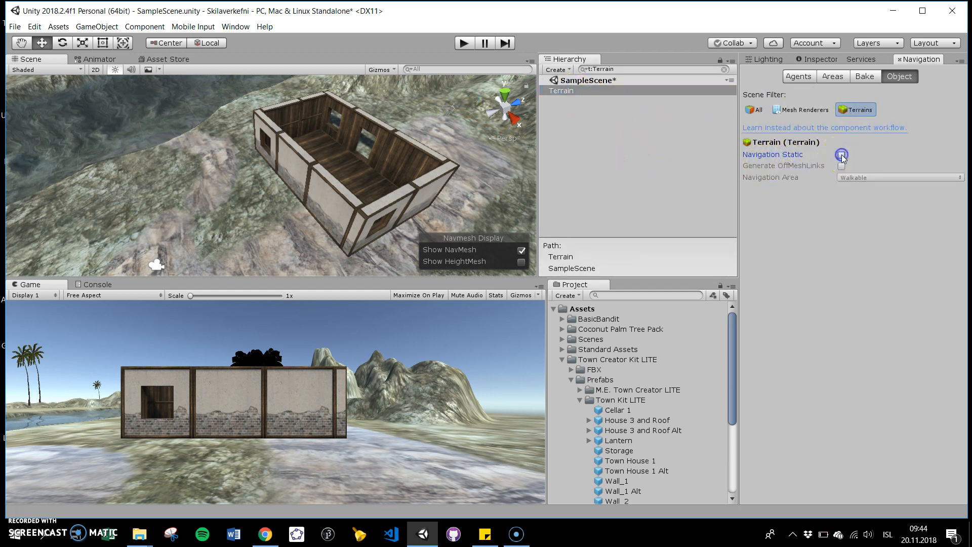
Step: Mark the house's five walls, three windows, Roof, Doorway and Floor as Navigation Static among the scene's mesh renderers
left_click(802, 109)
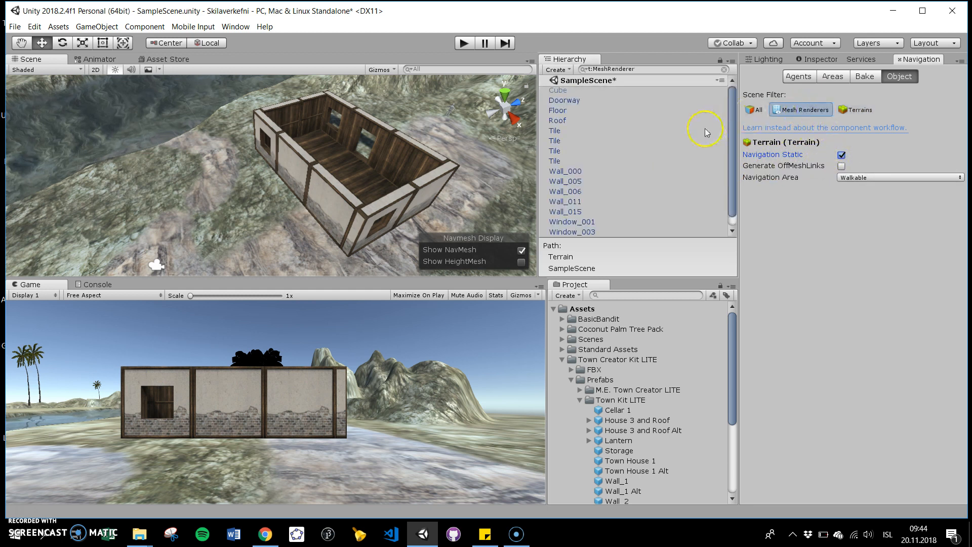
left_click(580, 171)
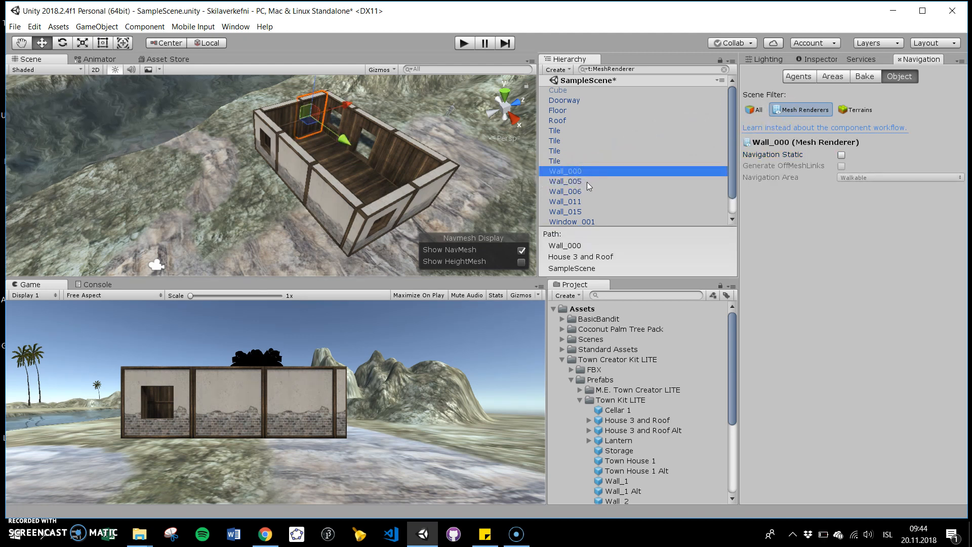
left_click(587, 182)
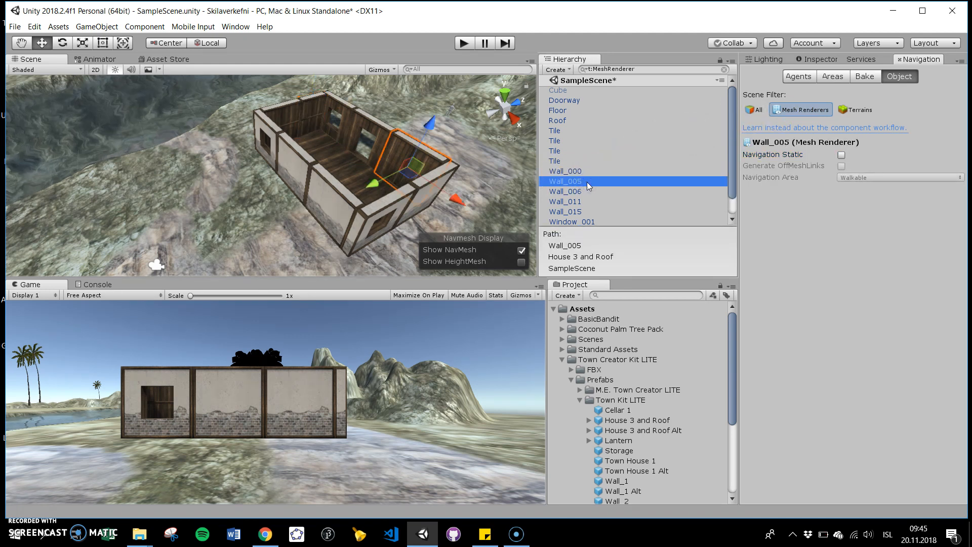
left_click(581, 172)
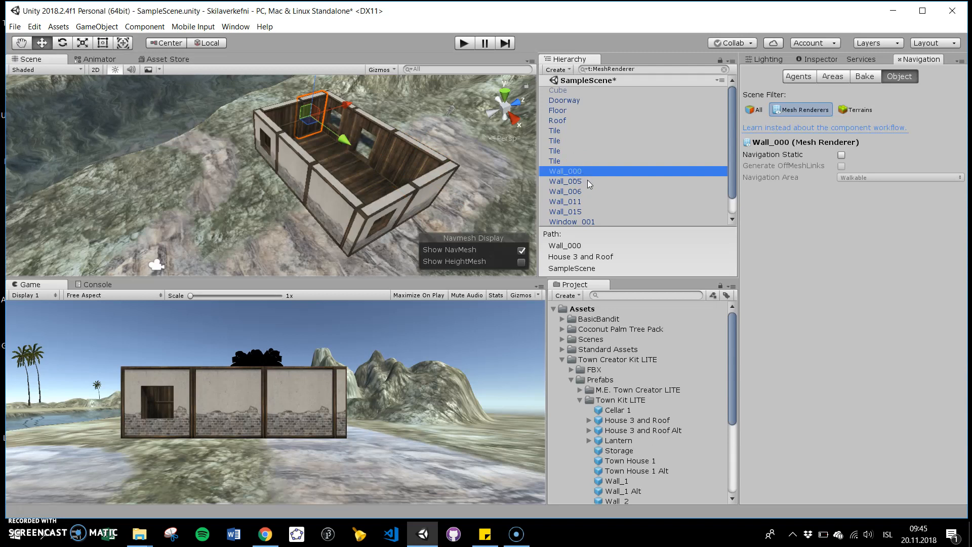
left_click(588, 181, "ctrl")
left_click(586, 193, "ctrl")
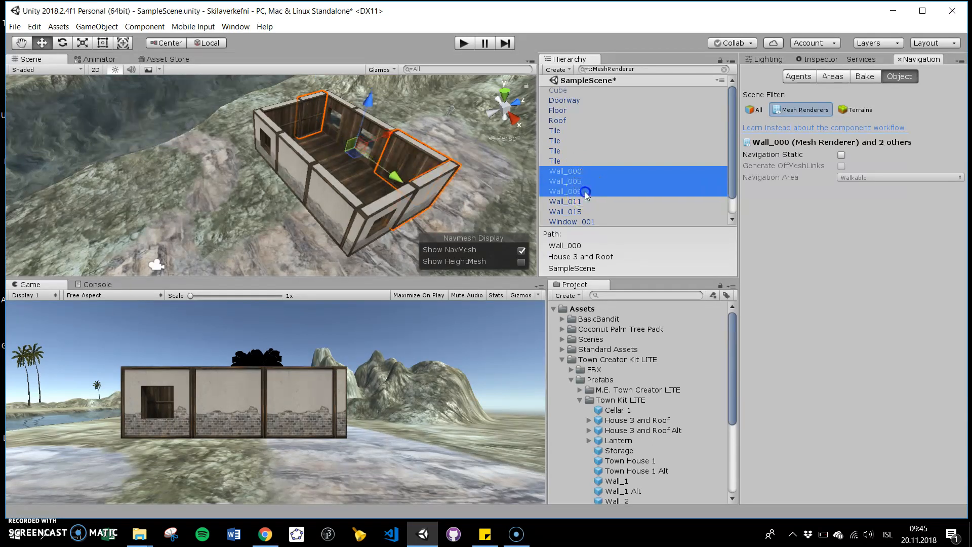
left_click(582, 201, "ctrl")
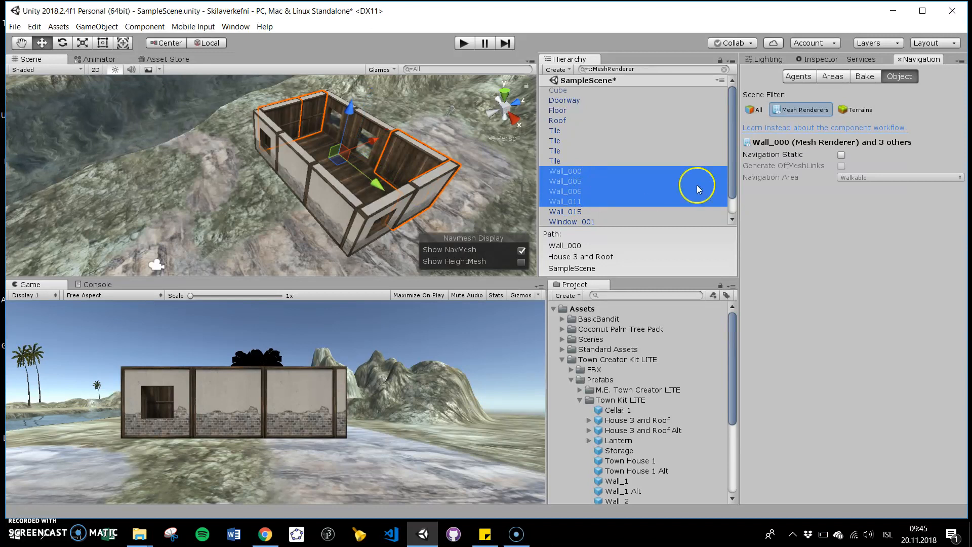
left_click_drag(732, 168, 734, 185)
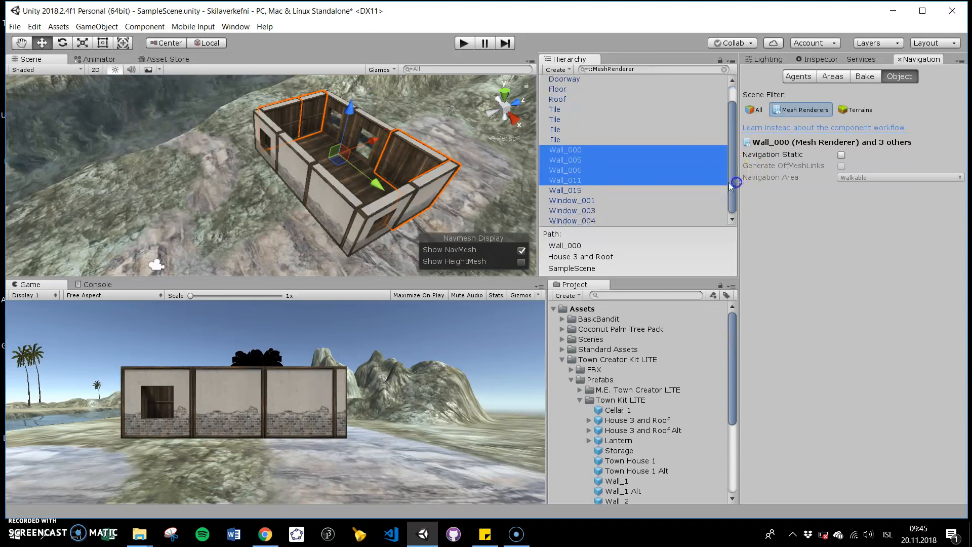
left_click(601, 191, "ctrl")
left_click(604, 201, "ctrl")
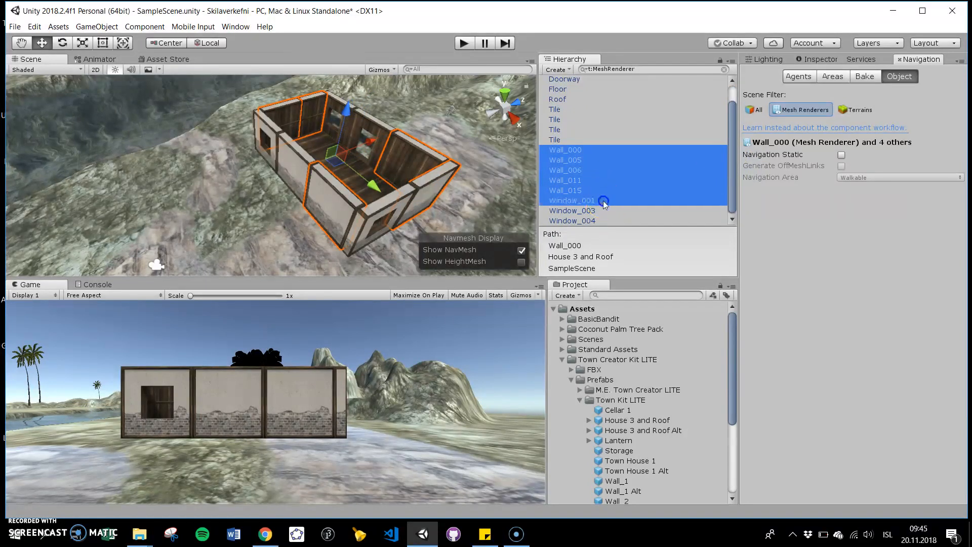
left_click(605, 209, "ctrl")
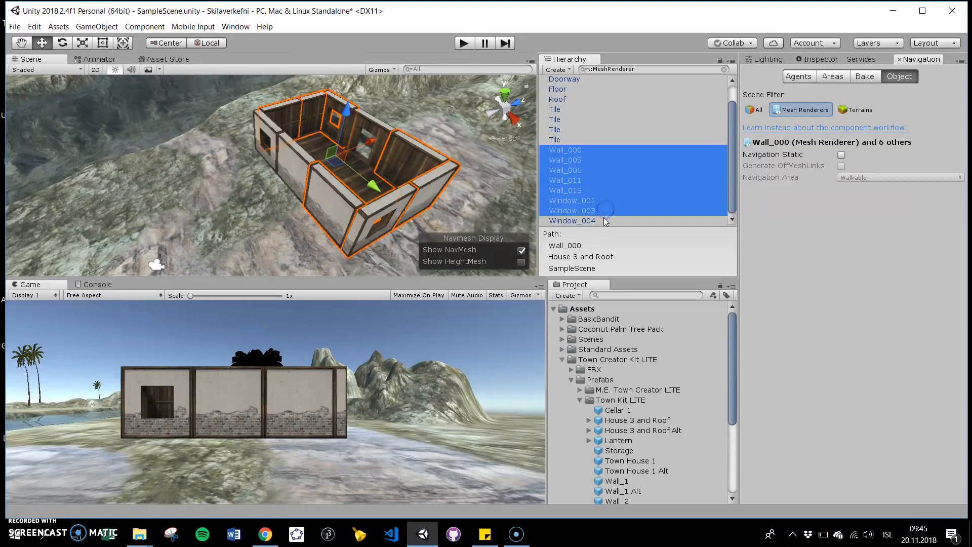
left_click(604, 219, "ctrl")
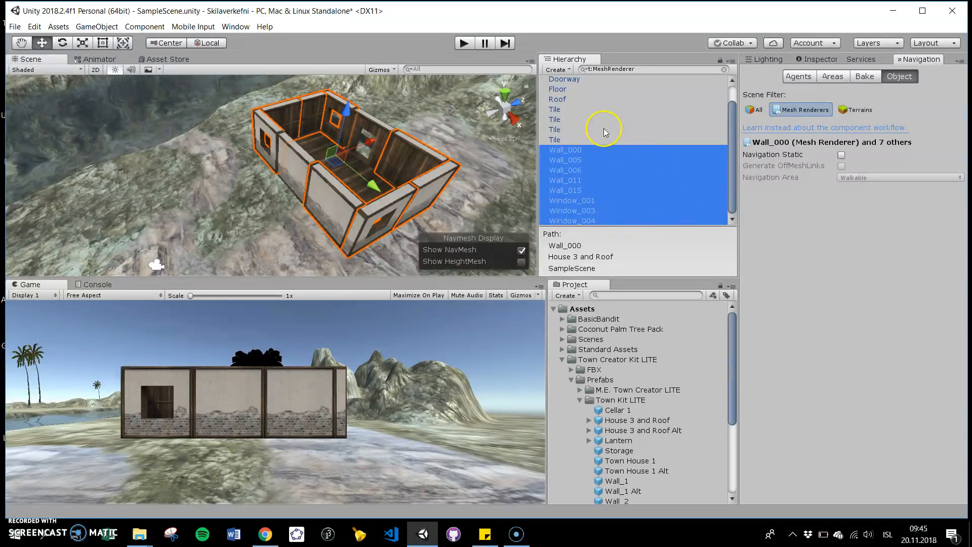
left_click(577, 101, "ctrl")
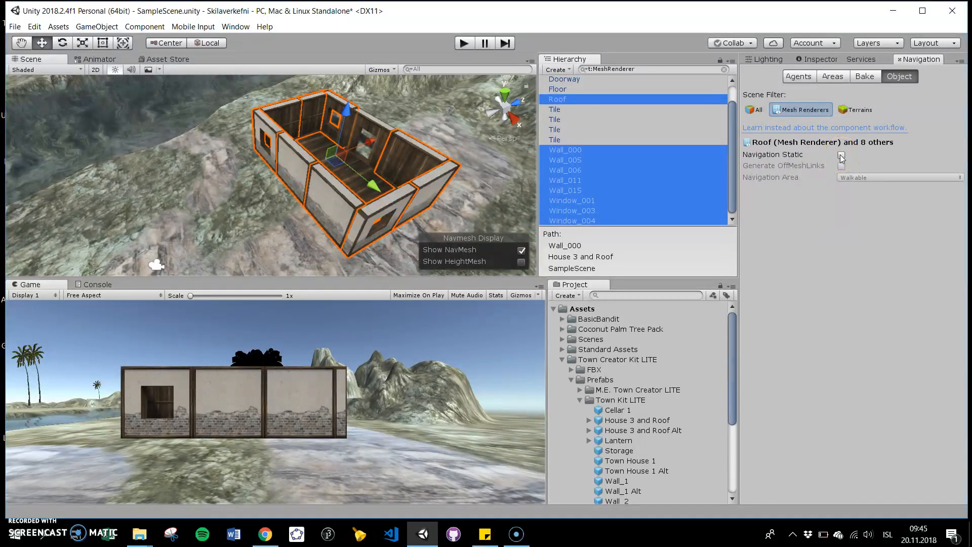
left_click(583, 91, "ctrl")
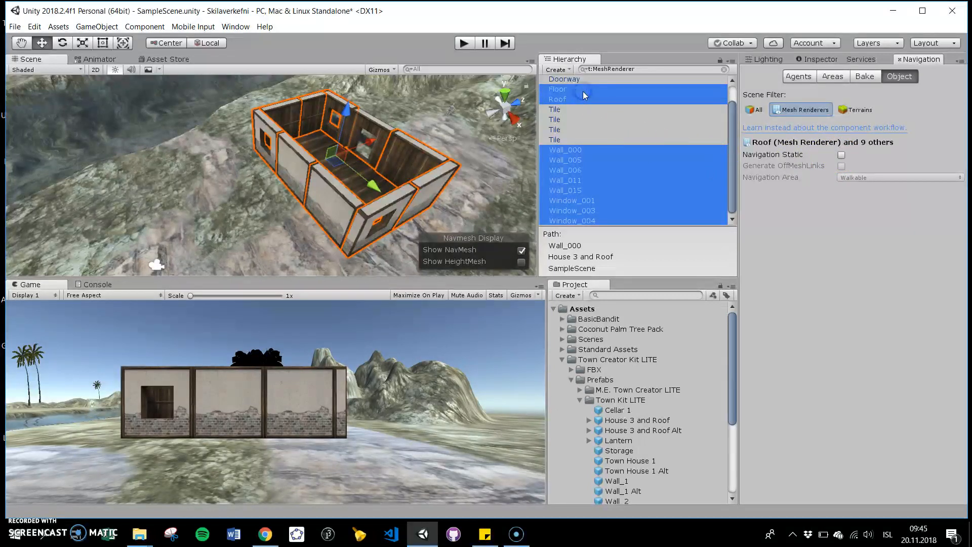
left_click(583, 91, "ctrl")
left_click(582, 80, "ctrl")
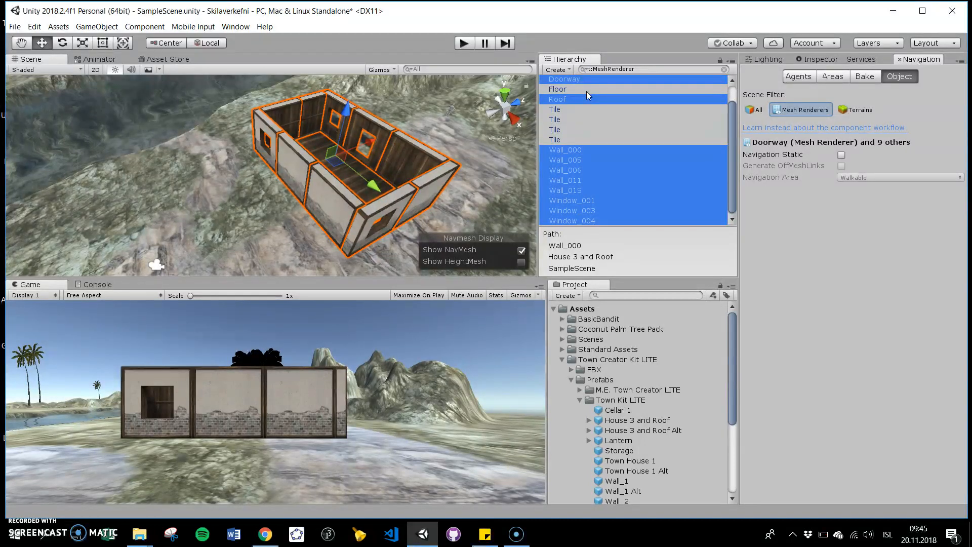
left_click(585, 89, "ctrl")
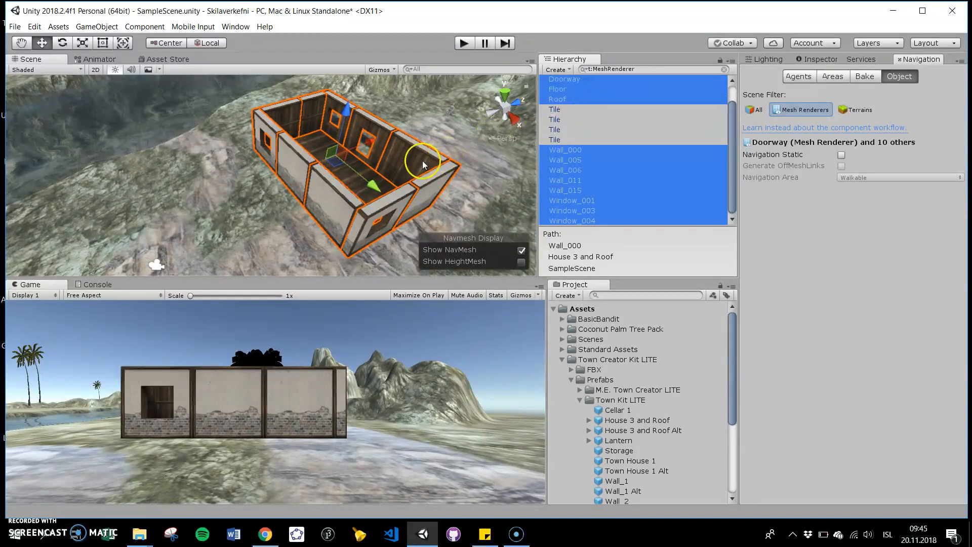
left_click(841, 155)
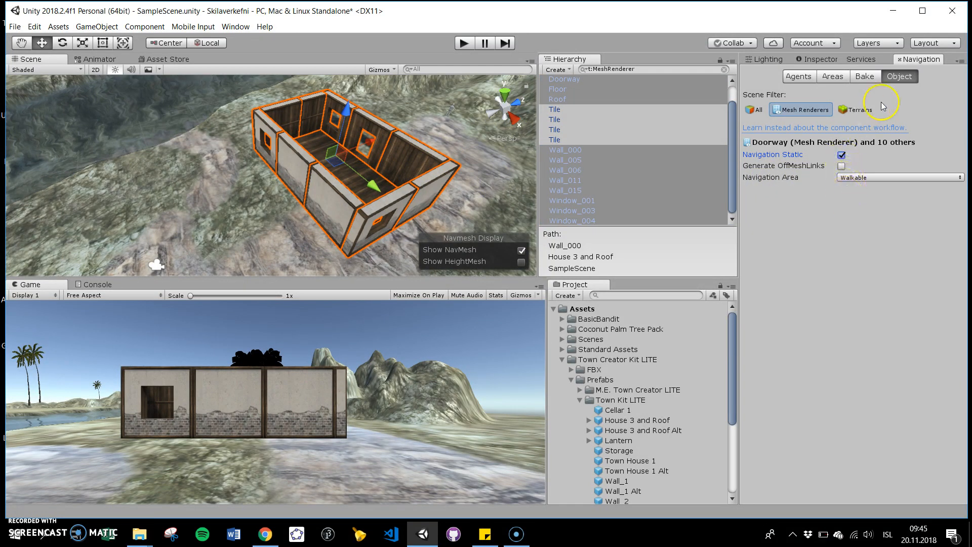
Step: Bake the scene's NavMesh with the house parts included, keeping the current agent settings
left_click(864, 80)
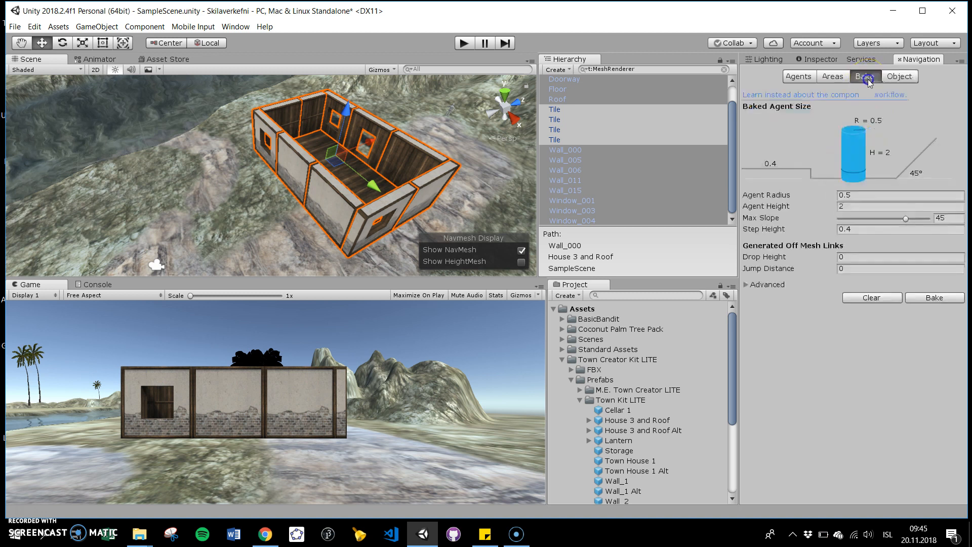
left_click(868, 81)
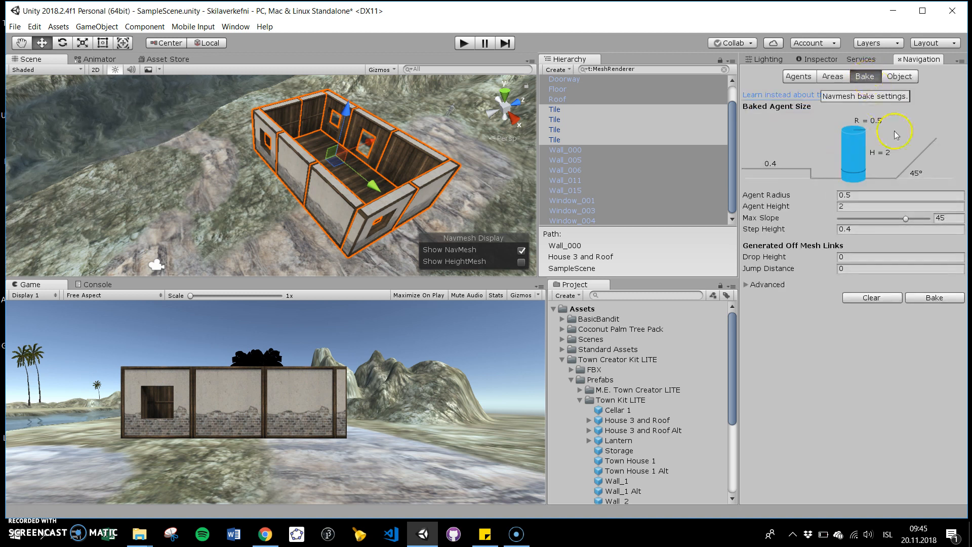
left_click(929, 298)
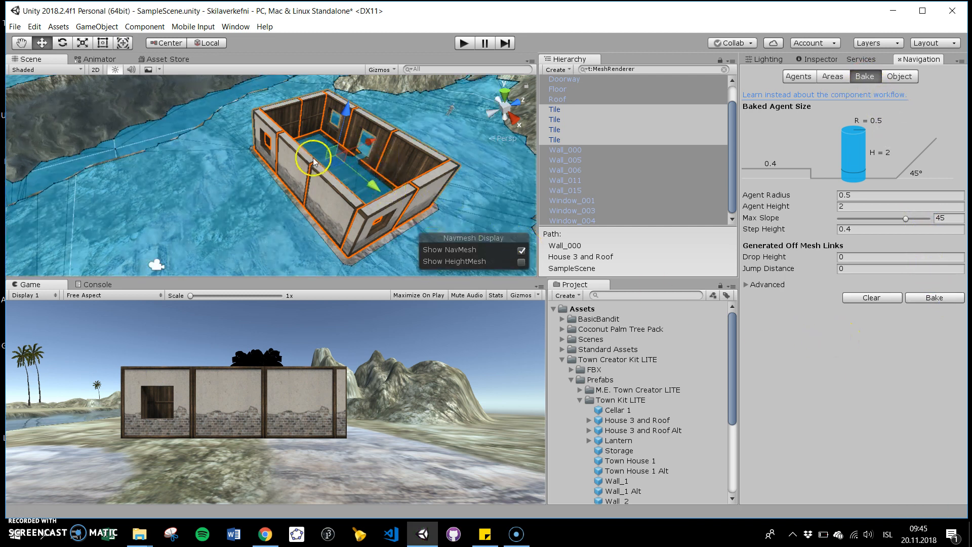
Step: Examine the baked NavMesh coverage around the house and along the surrounding cliffs and slopes
scroll(252, 241, "down", 5)
middle_click_drag(310, 224, 302, 265)
scroll(341, 237, "up", 4)
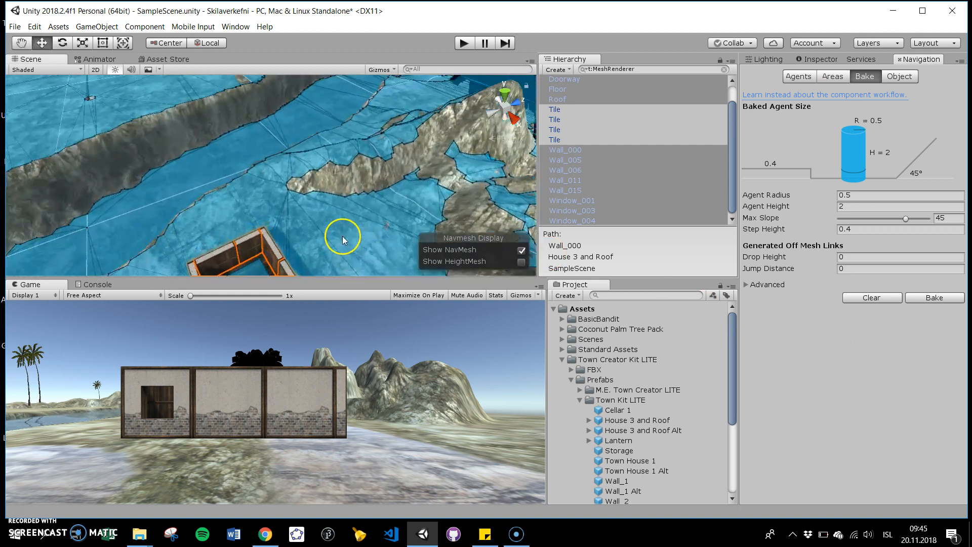
scroll(343, 236, "up", 3)
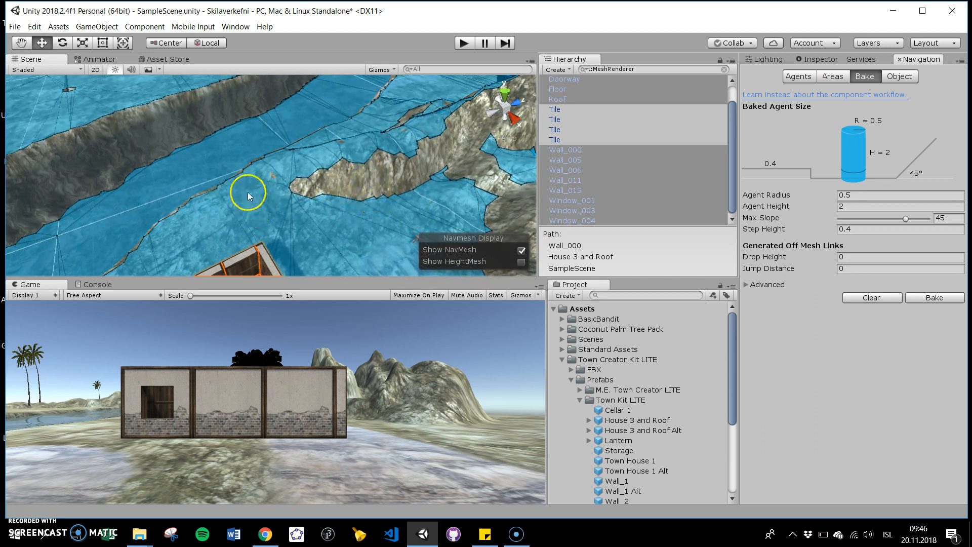
middle_click_drag(199, 183, 423, 175)
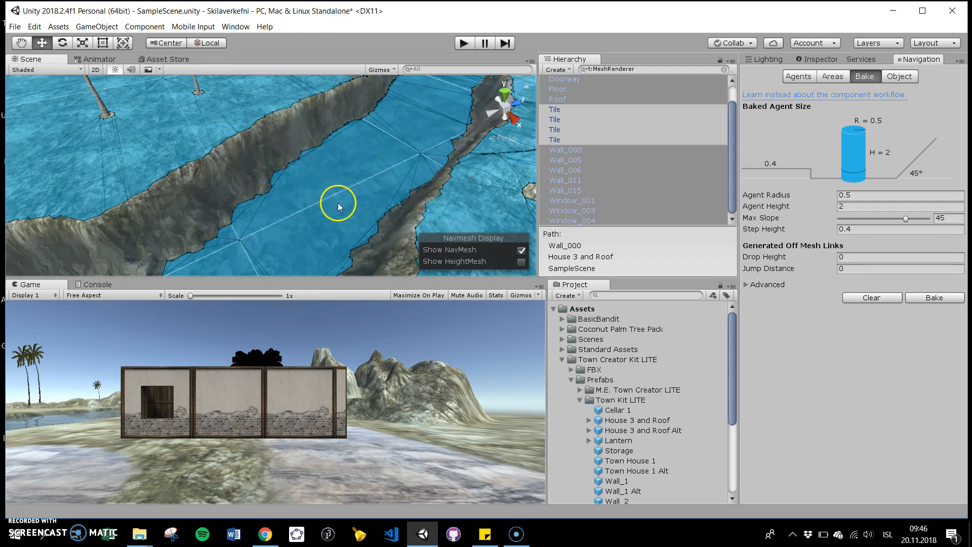
scroll(423, 153, "down", 5)
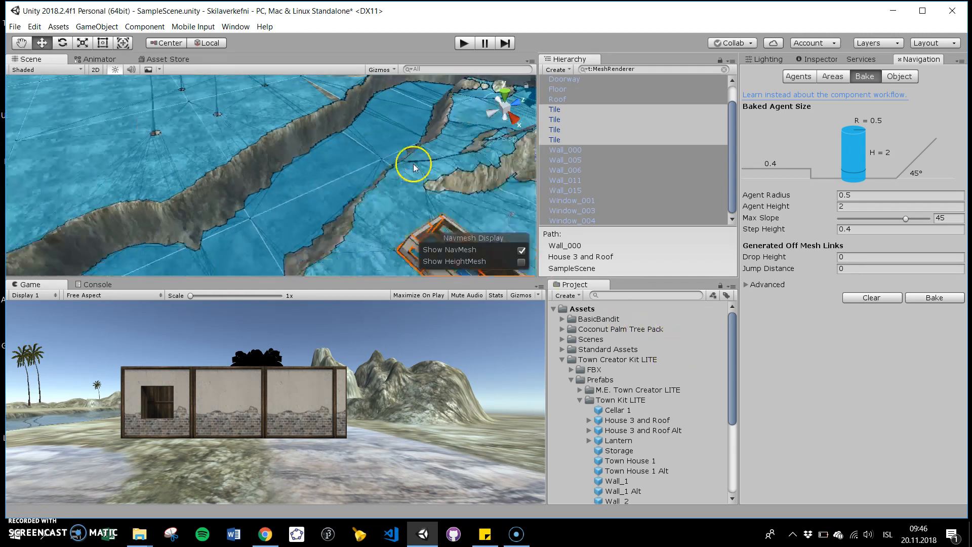
middle_click_drag(404, 183, 332, 141)
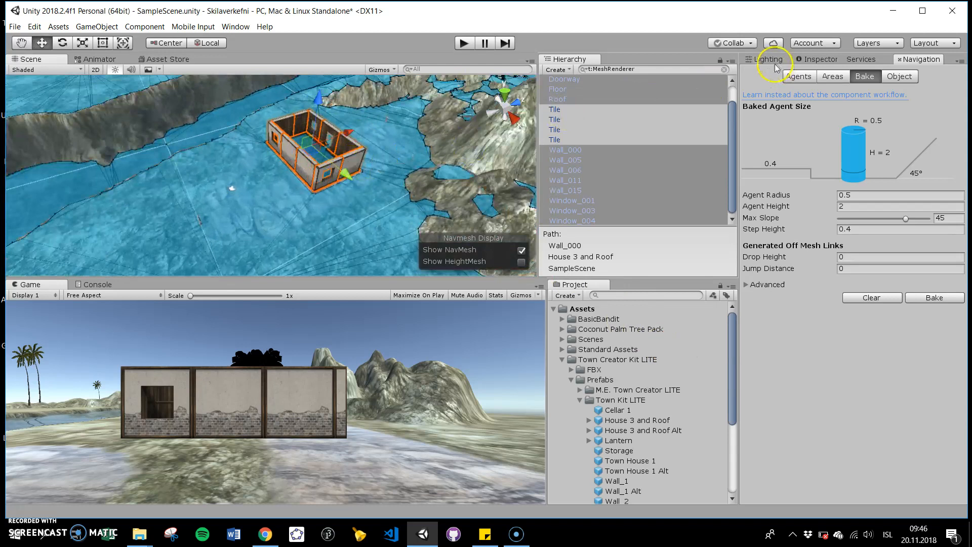
Step: Play-test the scene, following the AI character past the house towards the player, and stop the test
left_click(767, 59)
left_click(817, 59)
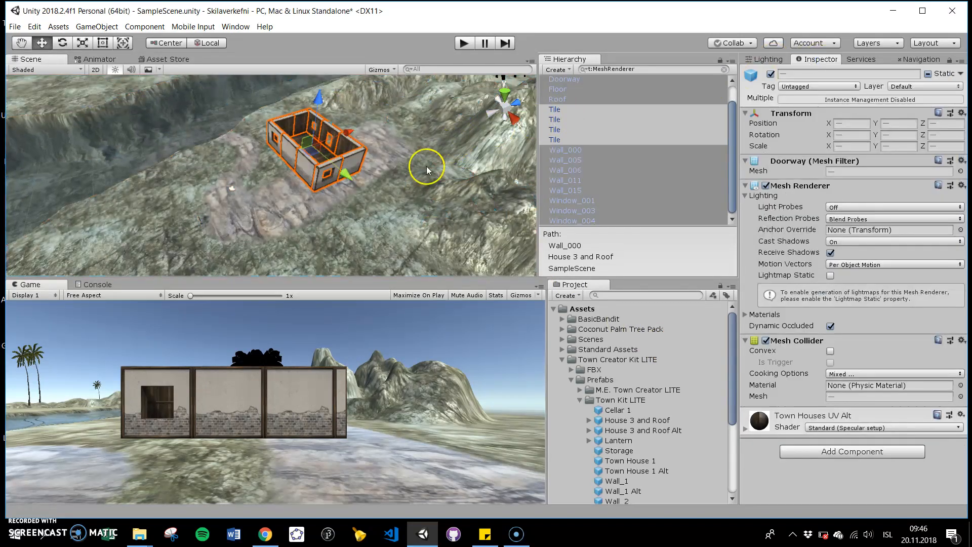
left_click(464, 44)
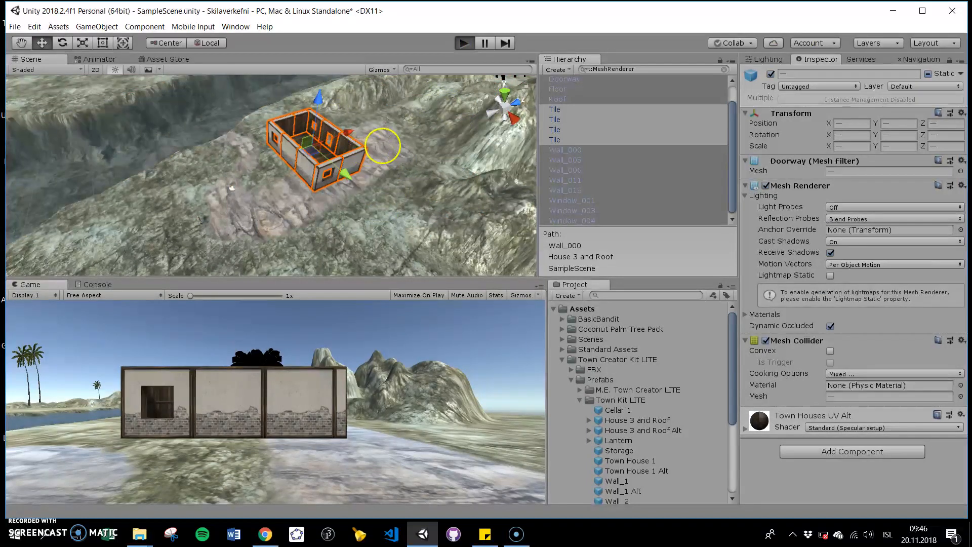
scroll(349, 139, "up", 5)
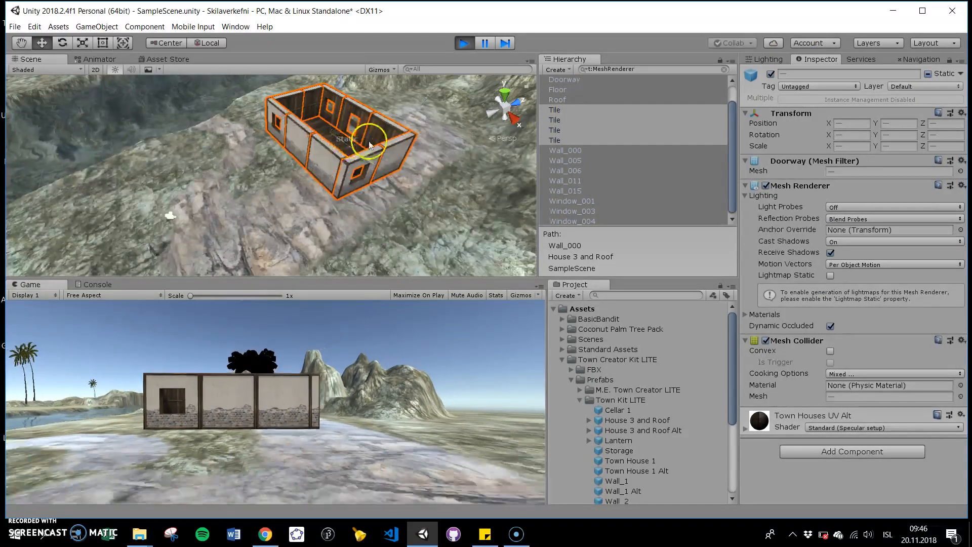
middle_click_drag(313, 148, 239, 166)
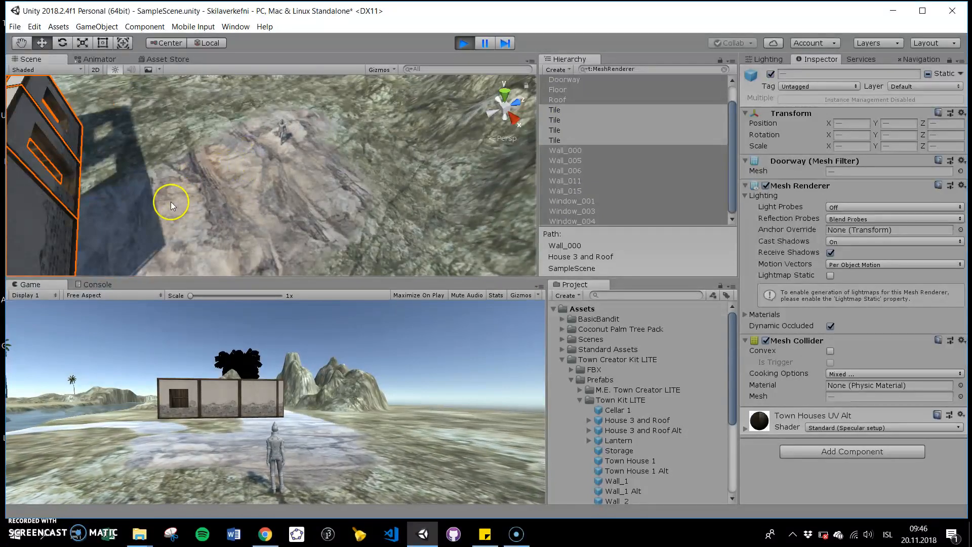
mouse_move(167, 204)
middle_mouse_down()
mouse_move(169, 190)
mouse_move(178, 198)
middle_mouse_up()
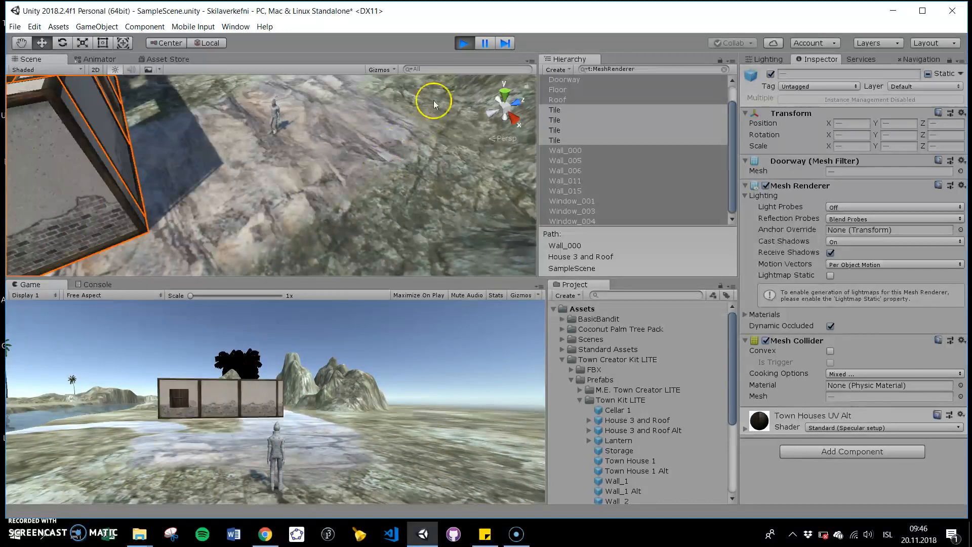
left_click(462, 44)
left_click(172, 414)
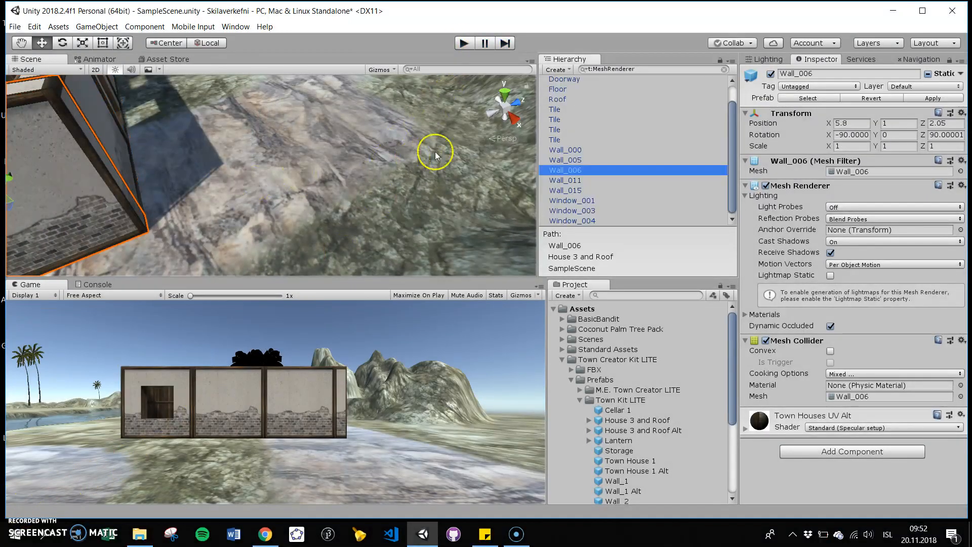
Step: Clear the Hierarchy's mesh renderer filter, collapse House 3 and Roof, and frame AIThirdPersonController in the scene
left_click(725, 71)
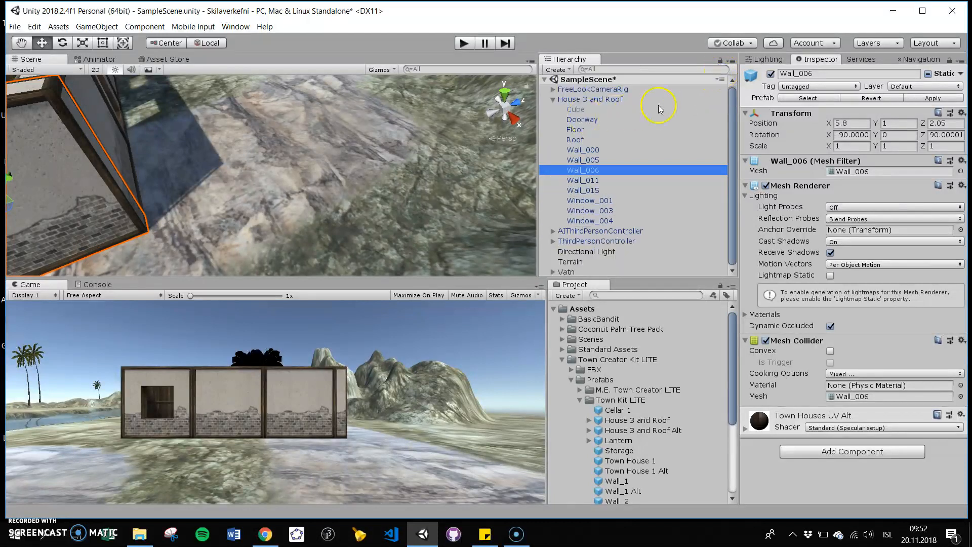
left_click(553, 100)
double_click(594, 111)
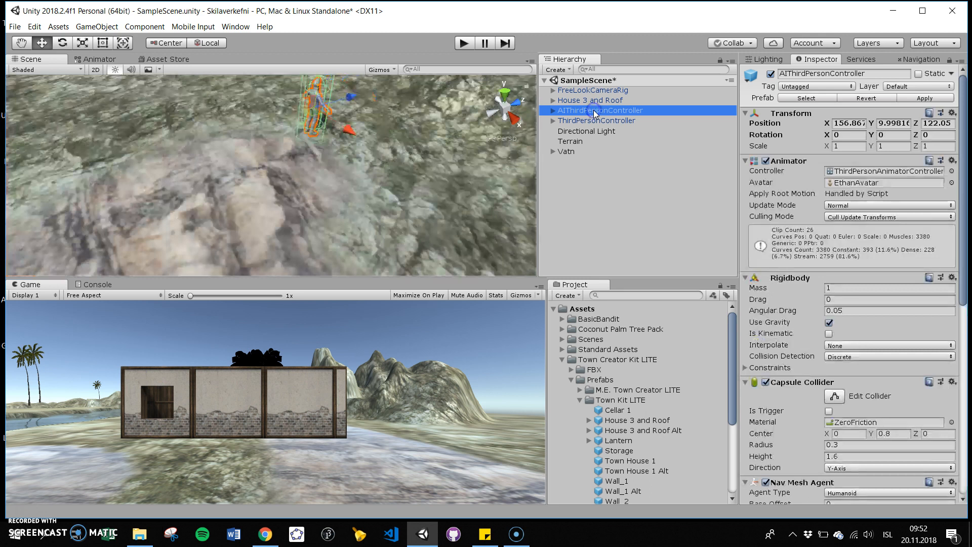
left_click(627, 208)
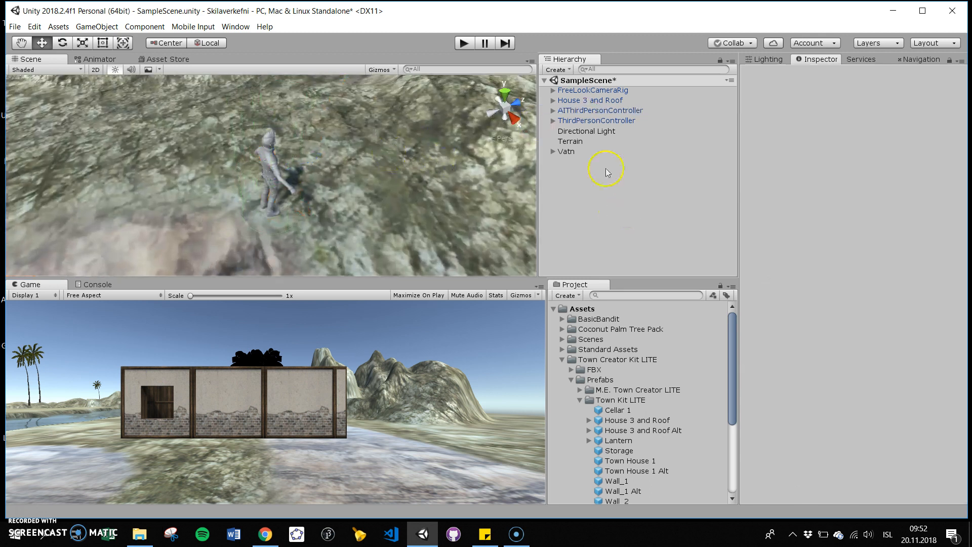
left_click(602, 111)
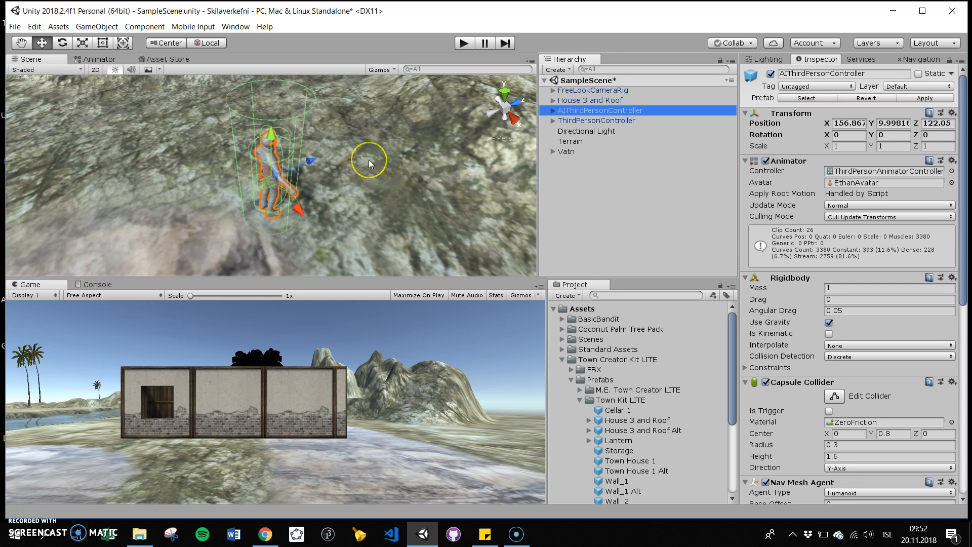
scroll(368, 160, "up", 2)
scroll(368, 160, "up", 2)
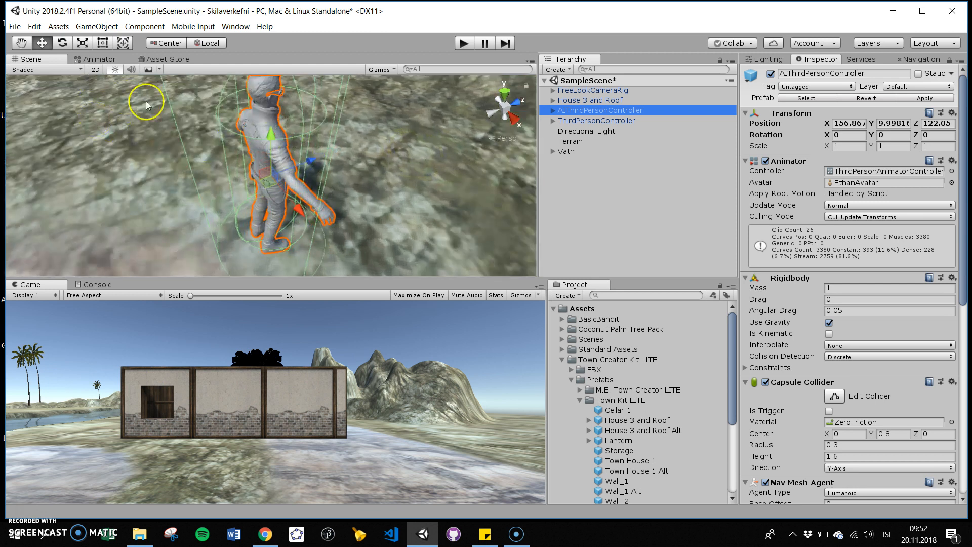
Step: Examine the AI character's model from the front and sides in the scene
left_click(337, 148)
left_click(21, 42)
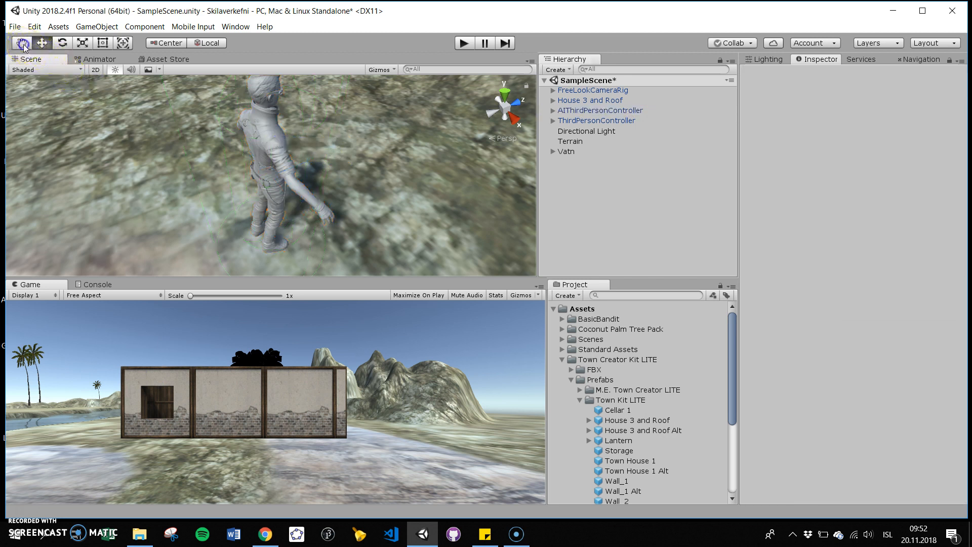
left_click_drag(364, 137, 186, 130)
middle_click_drag(186, 130, 137, 127)
left_click_drag(449, 80, 218, 32, "alt")
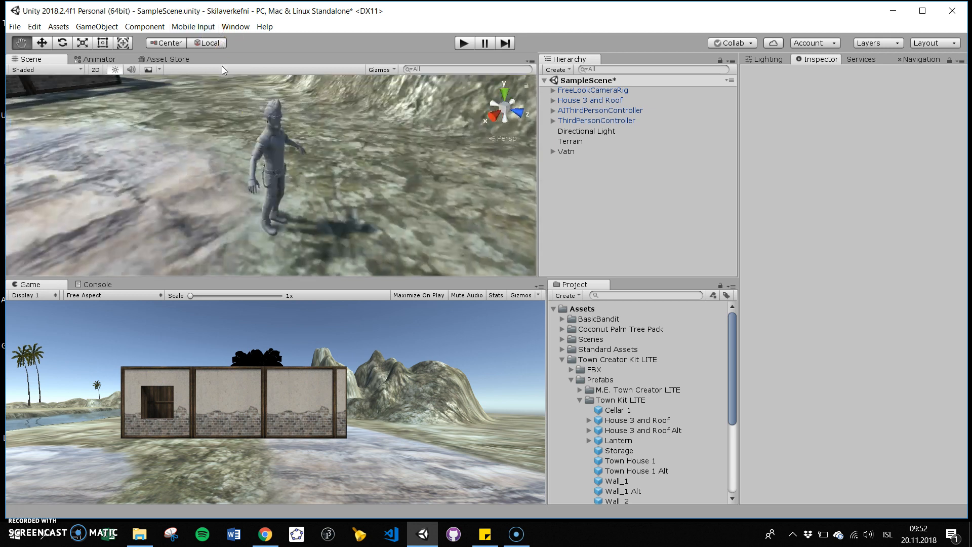
left_click(42, 43)
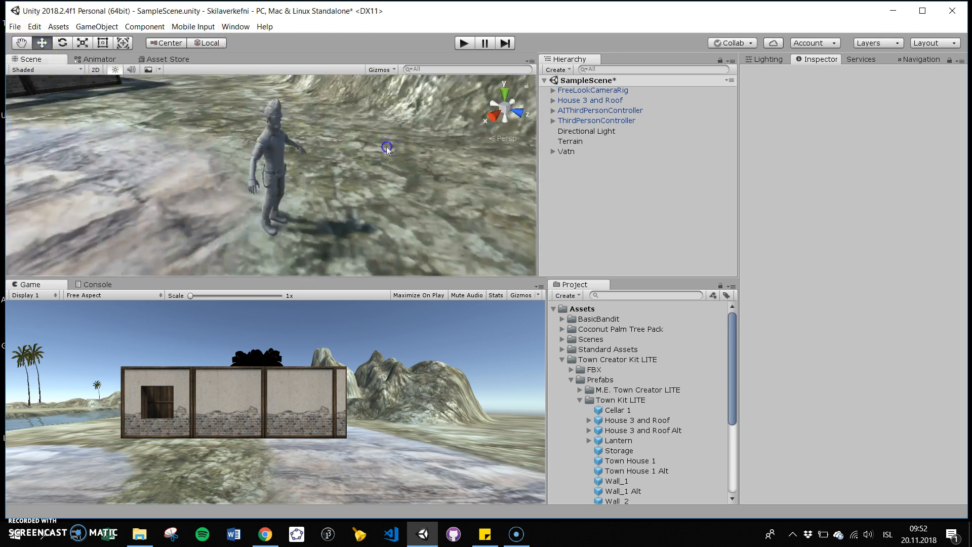
left_click(18, 47)
left_click_drag(373, 132, 255, 141)
right_click_drag(255, 142, 204, 135)
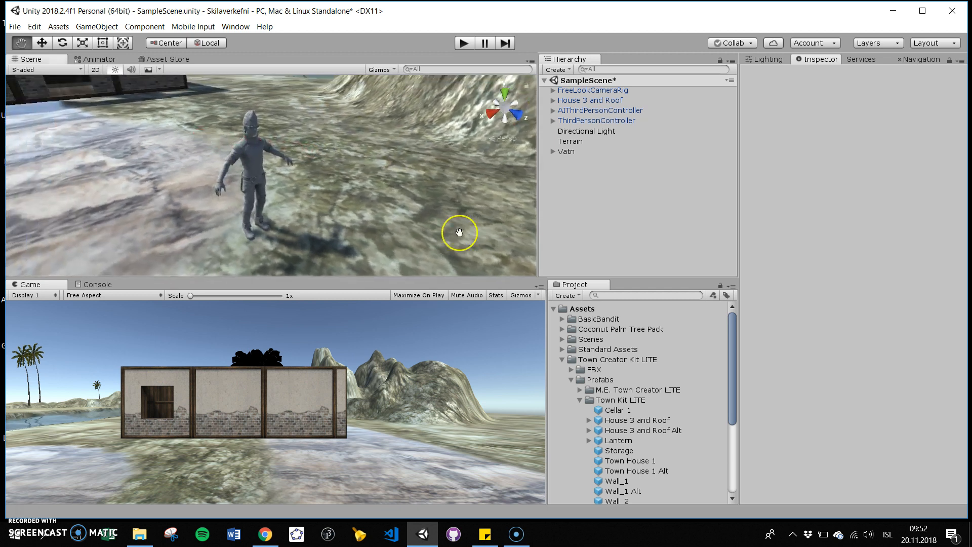
Step: Place Basic_BanditPrefab from the BasicBandit assets beside the AI character and make it a child of AIThirdPersonController
left_click(562, 360)
left_click(562, 319)
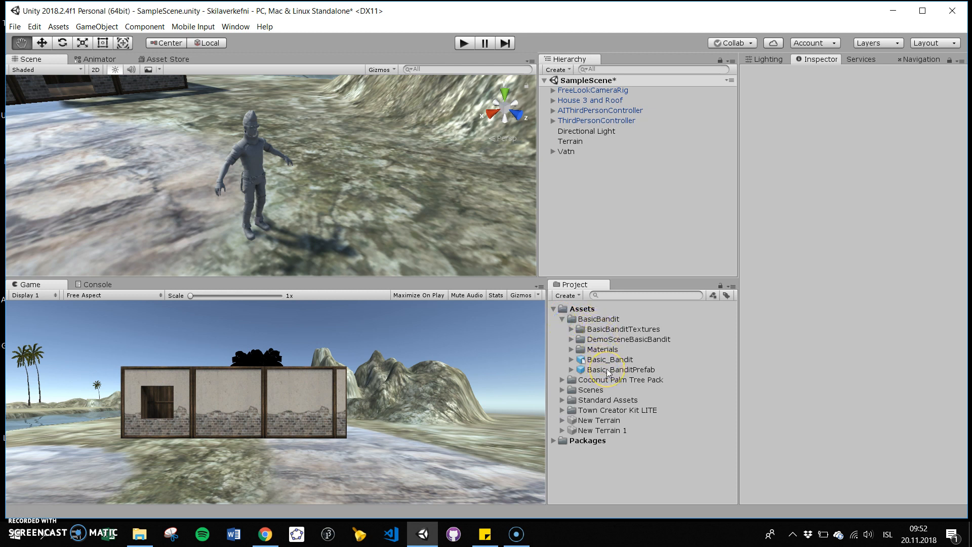
left_click_drag(607, 368, 329, 225)
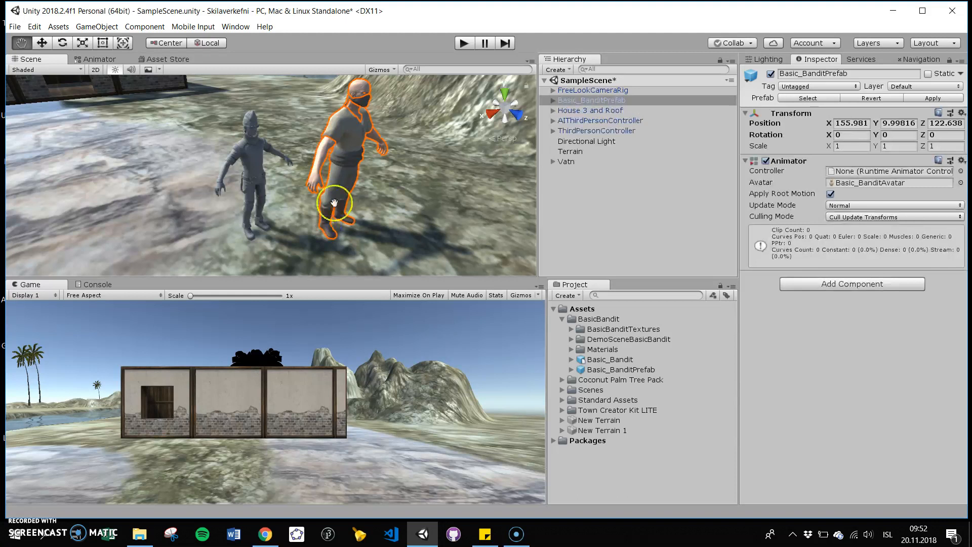
left_click(588, 101)
left_click_drag(588, 101, 592, 123)
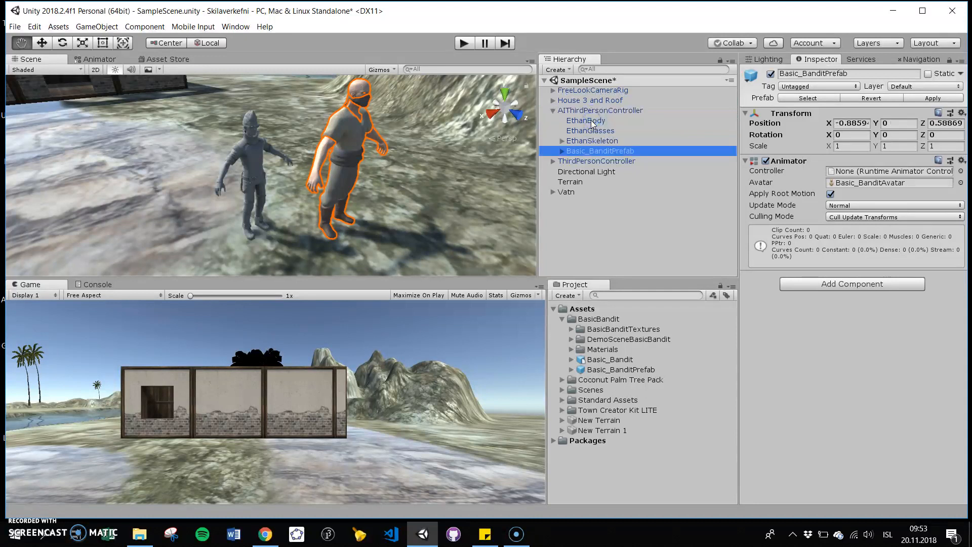
Step: Set the bandit prefab's local position to X 0 and Z 0 so it overlaps the AI character
left_click(591, 153)
left_click(854, 122)
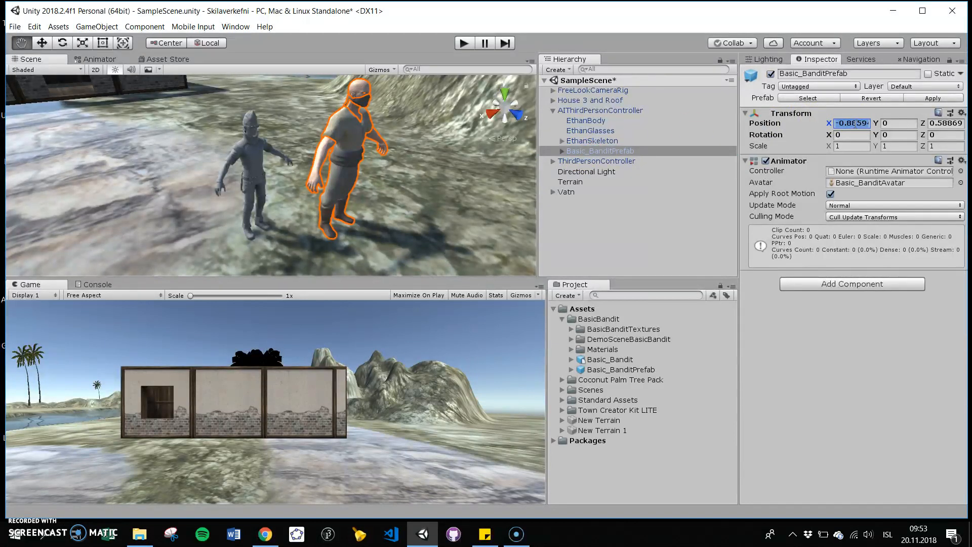
type("0")
key("Tab")
key("Tab")
type("0")
key("Tab")
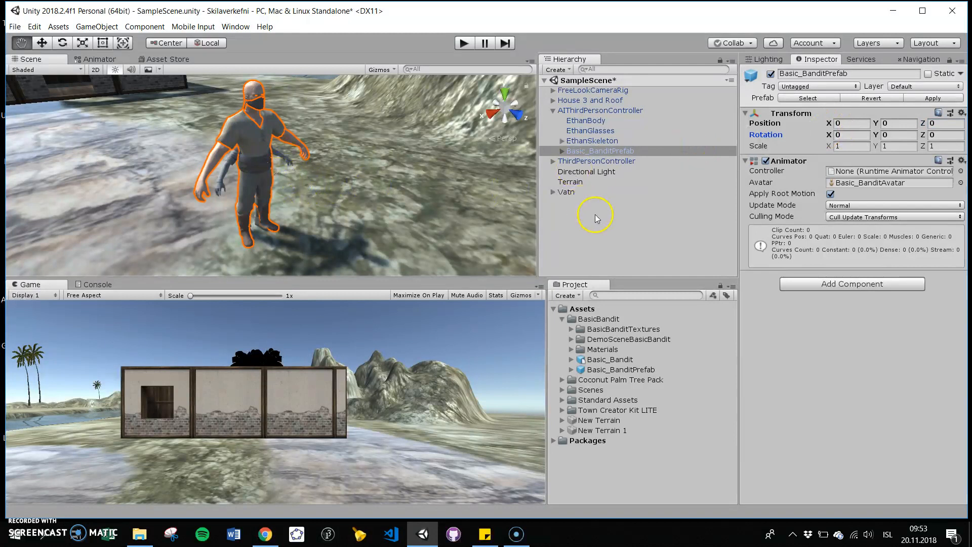
Step: Delete EthanBody, EthanGlasses and EthanSkeleton from AIThirdPersonController, accepting the break of the prefab instance
left_click(604, 120)
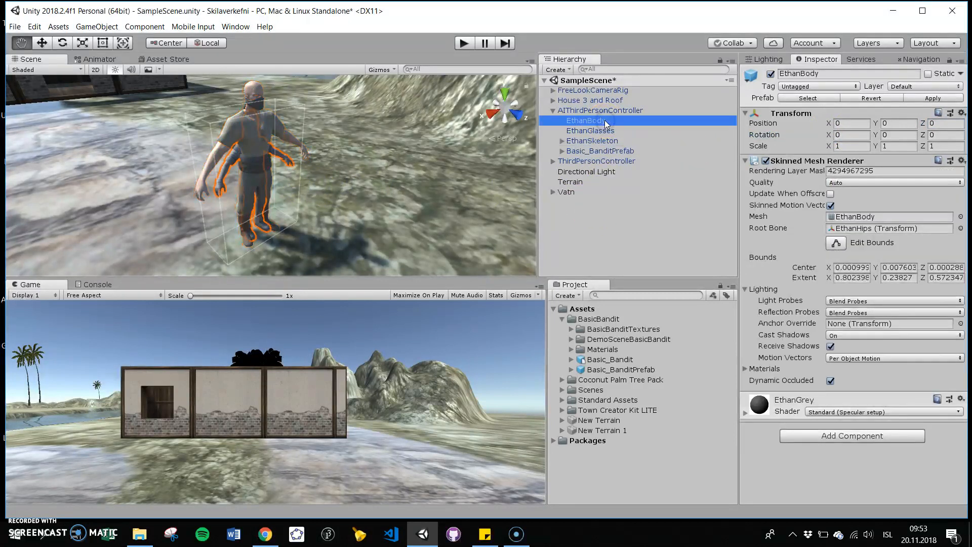
left_click(606, 131, "shift")
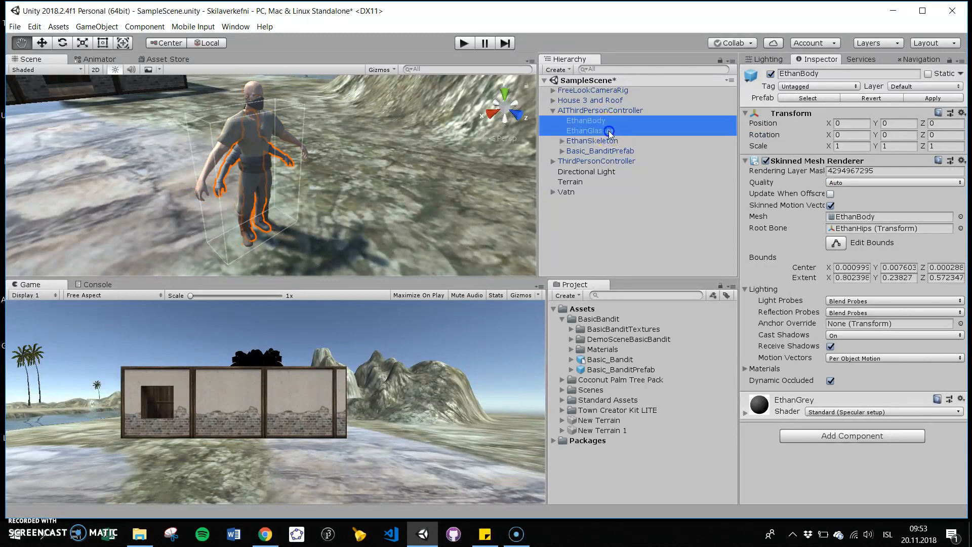
left_click(612, 142, "shift")
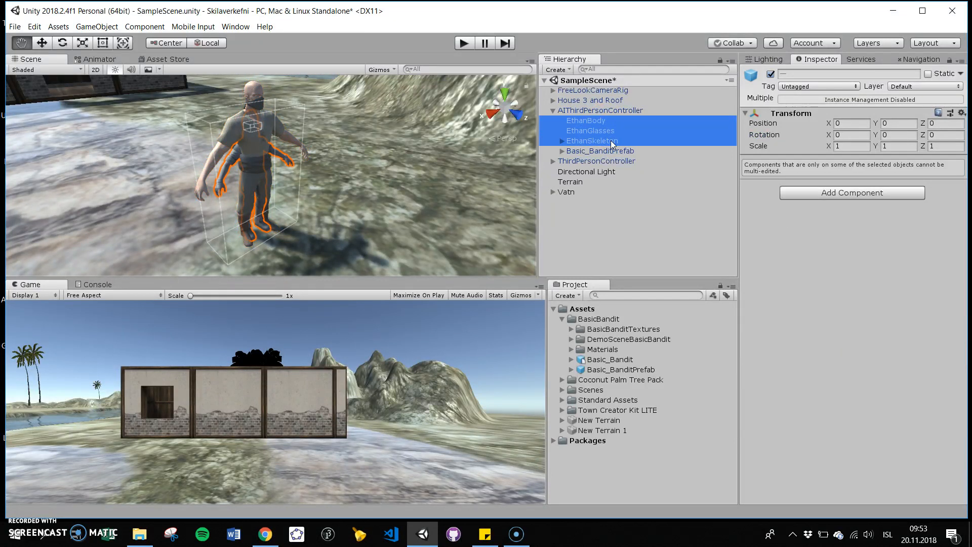
key("Delete")
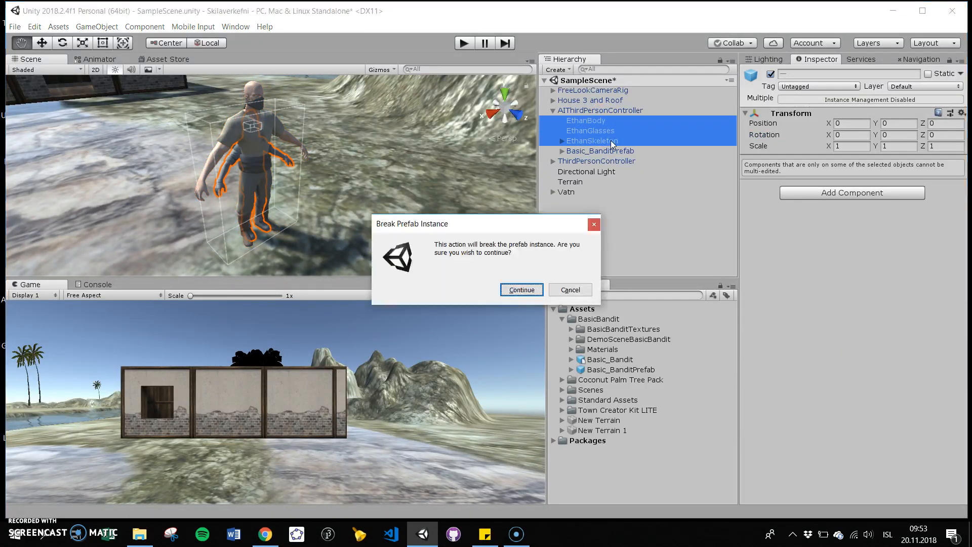
left_click(522, 290)
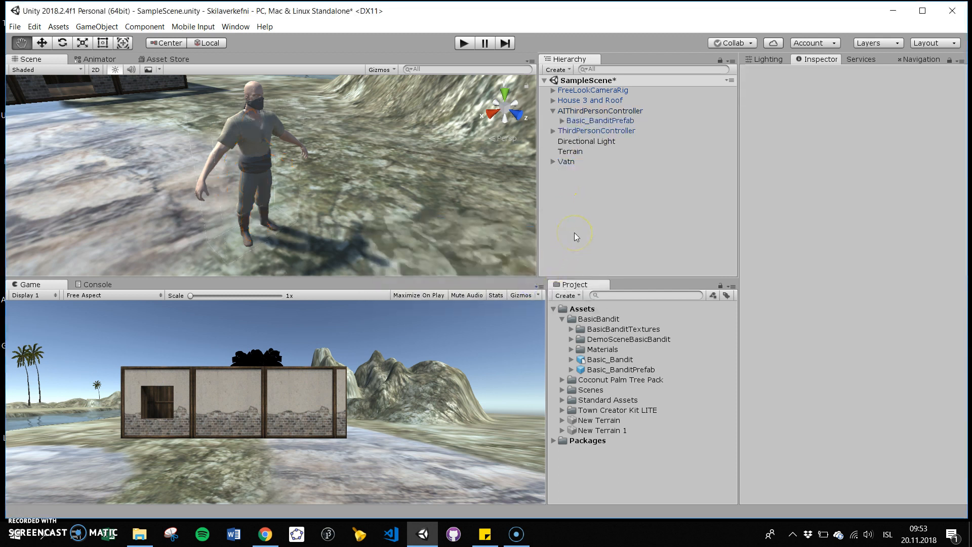
Step: Assign Basic_BanditAvatar as the avatar of AIThirdPersonController's Animator
left_click(611, 111)
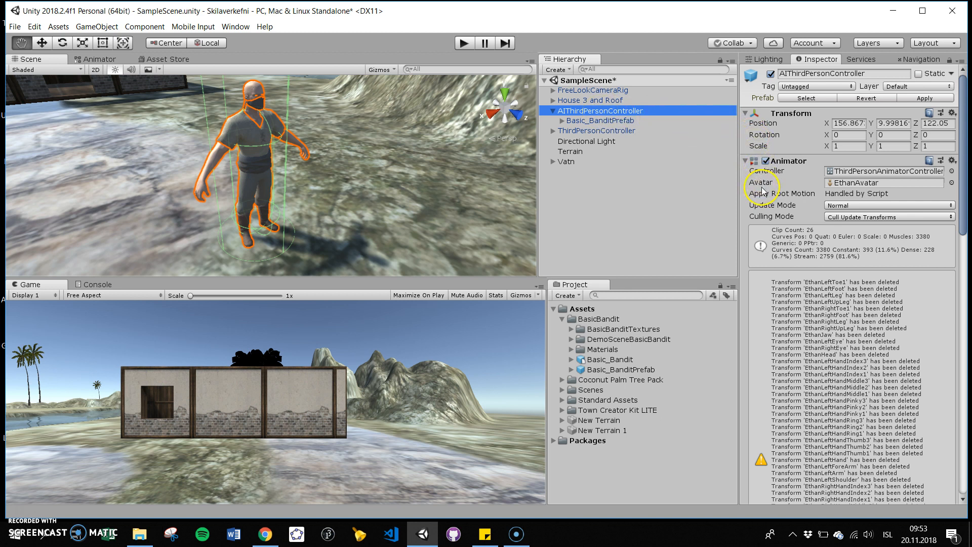
left_click(953, 183)
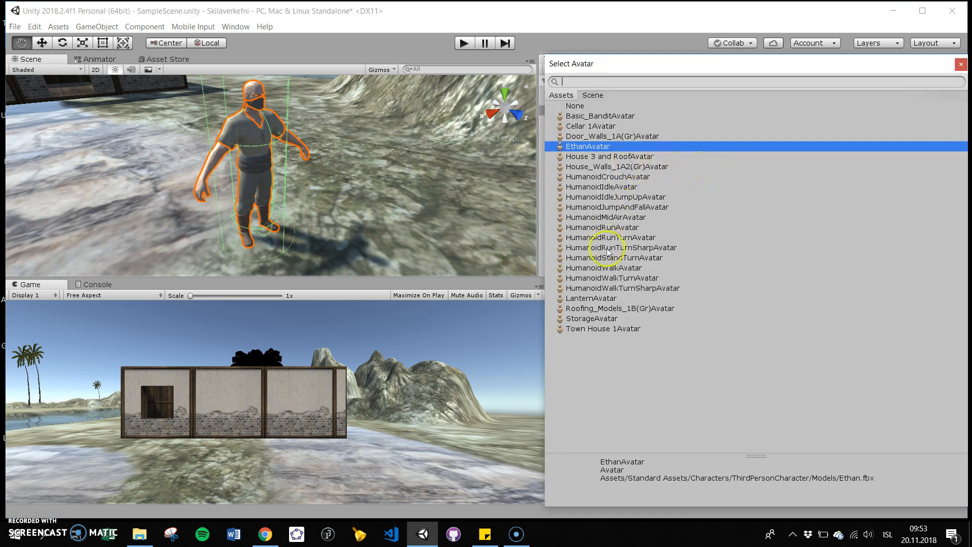
left_click(600, 117)
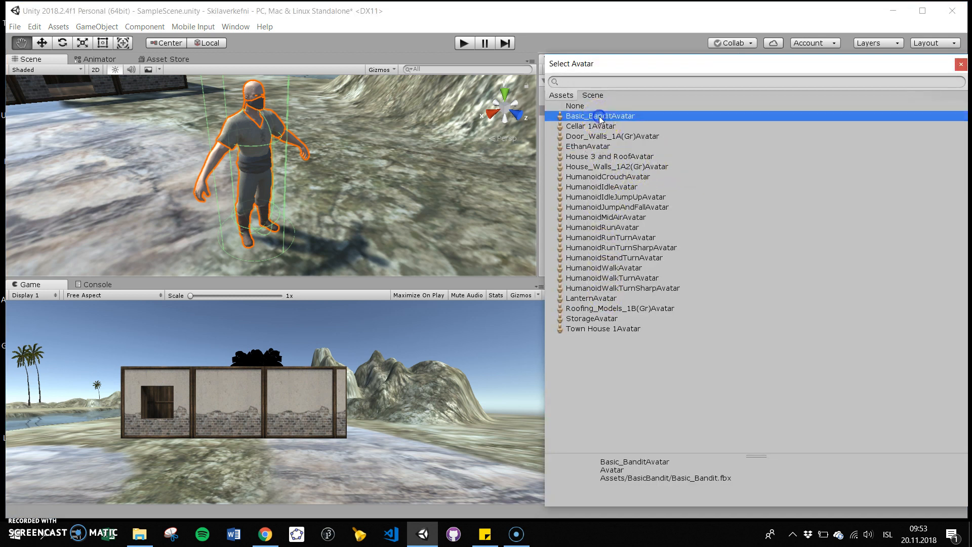
double_click(600, 117)
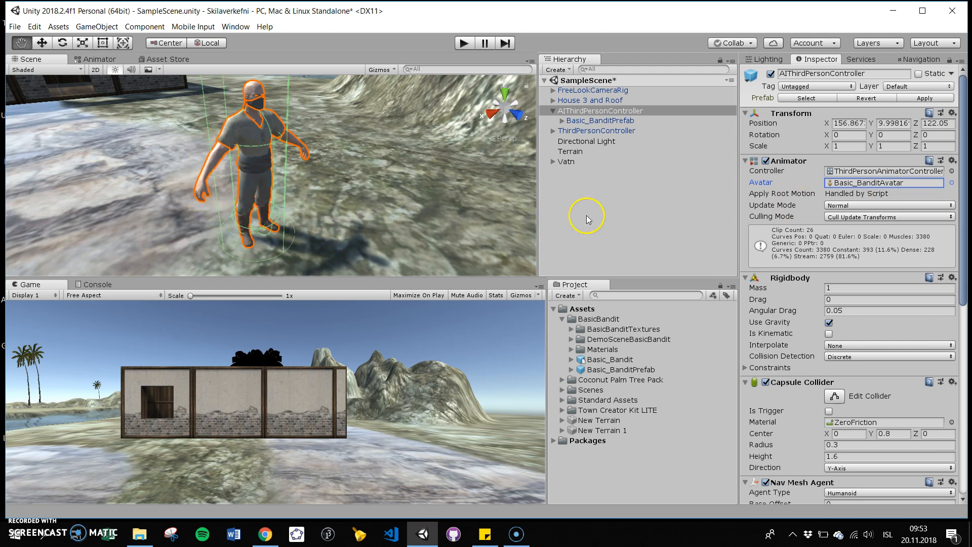
Step: Play-test the scene and watch the bandit AI walk towards the player
left_click(462, 44)
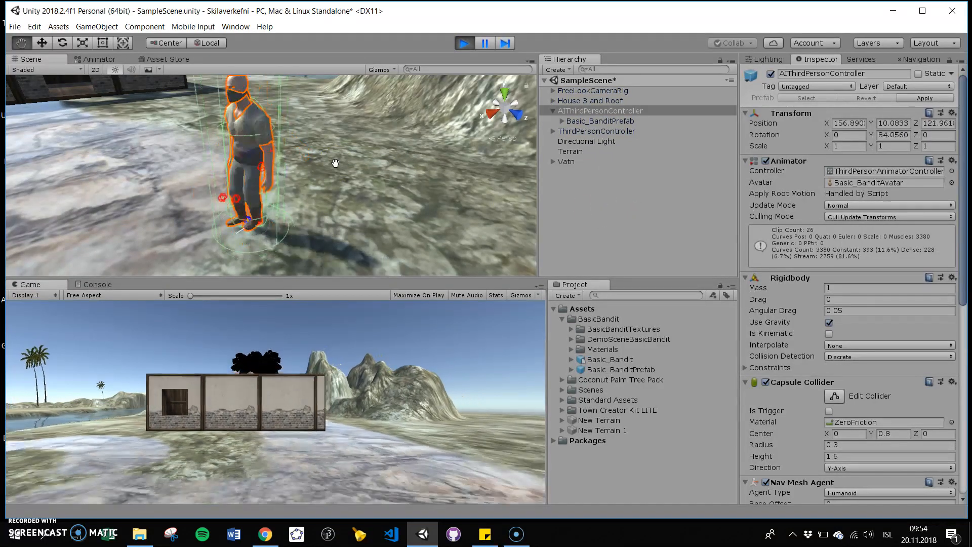
left_click_drag(335, 162, 165, 109, "alt")
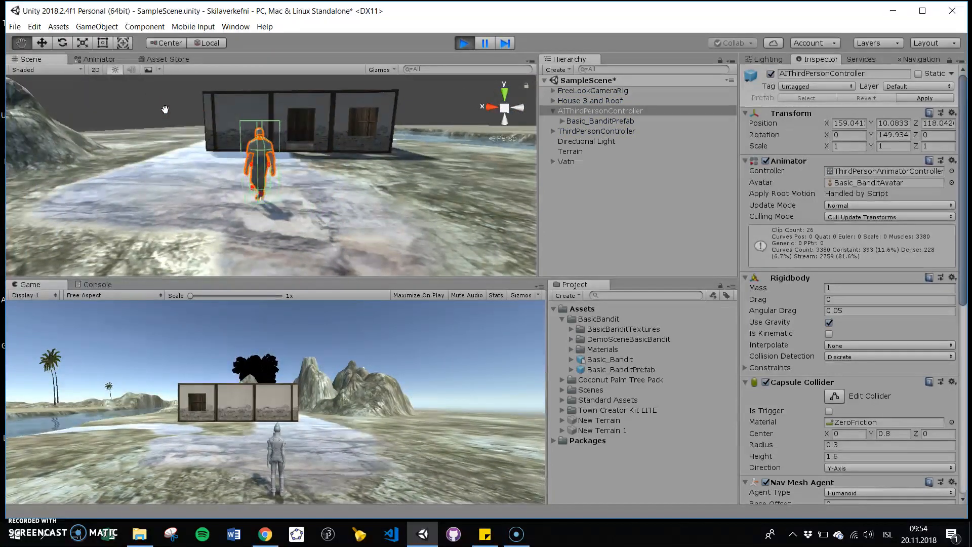